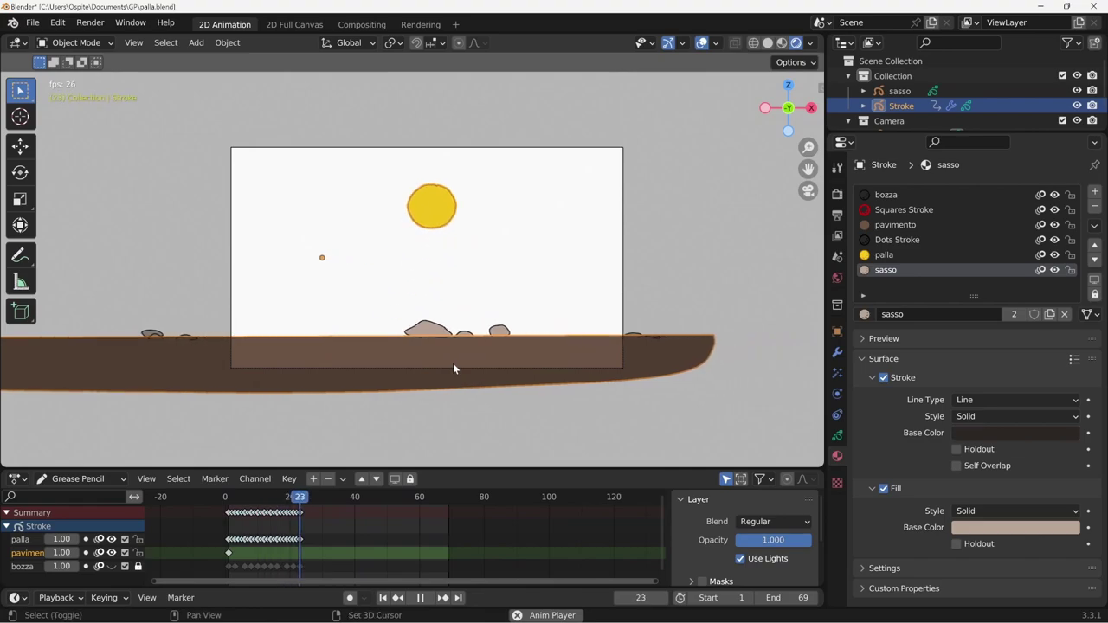
Stop playback, rewind and settle on frame 12, then reselect the Stroke ball in the Outliner.
{"action": "key", "text": "space"}
{"action": "key", "text": "shift+Left"}
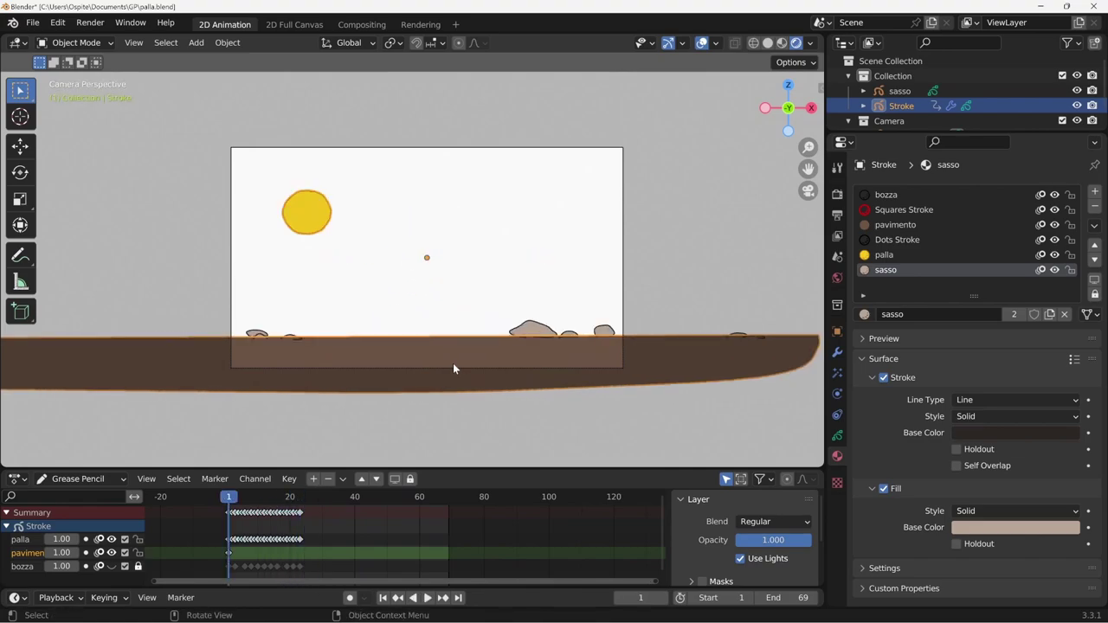
{"action": "key", "text": "space"}
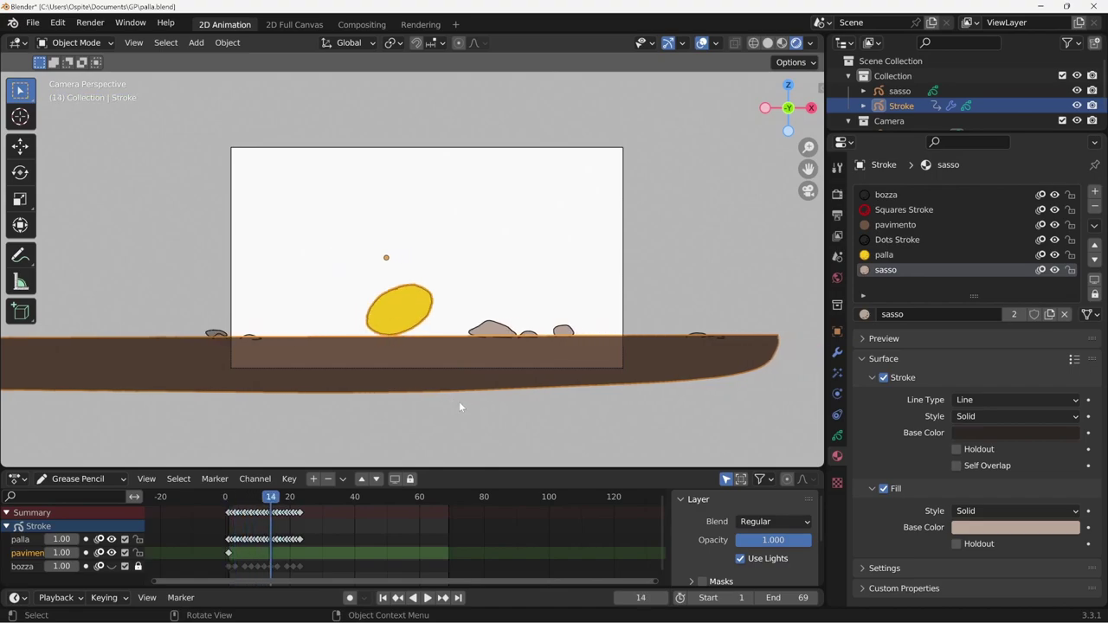
{"action": "key", "text": "Right"}
{"action": "key", "text": "Left"}
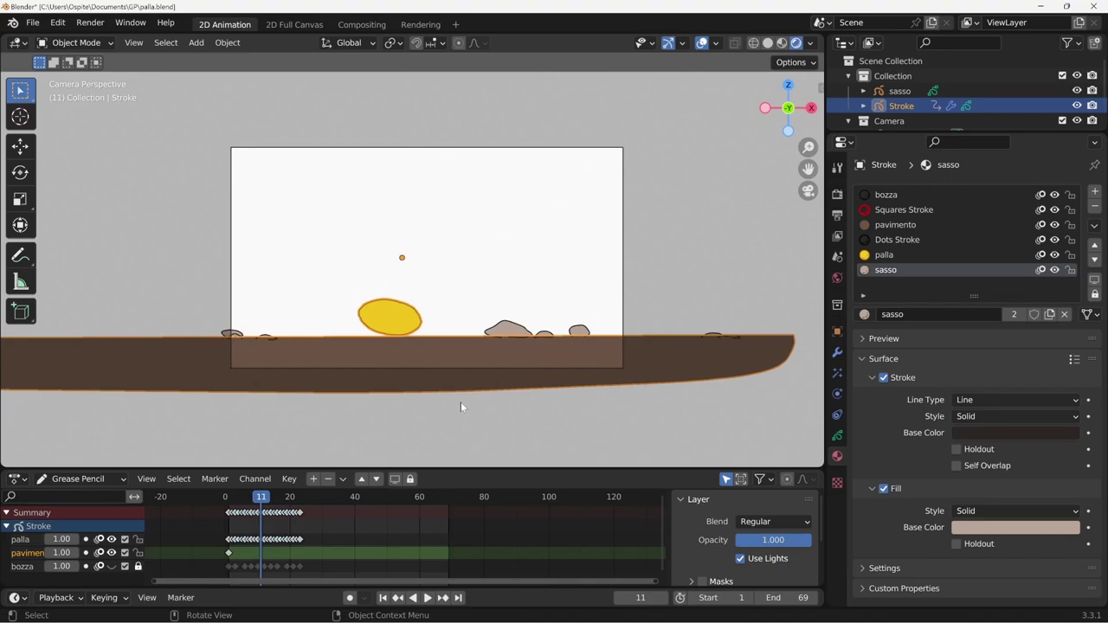
{"action": "key", "text": "Right"}
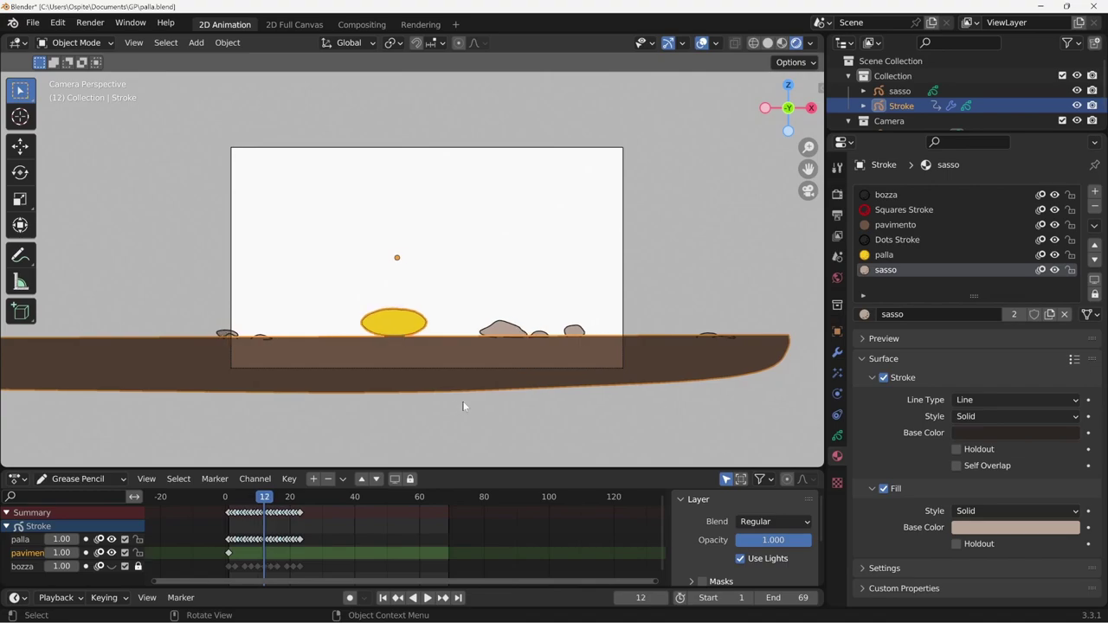
{"action": "left_click", "coordinate": [901, 92]}
{"action": "left_click", "coordinate": [902, 106]}
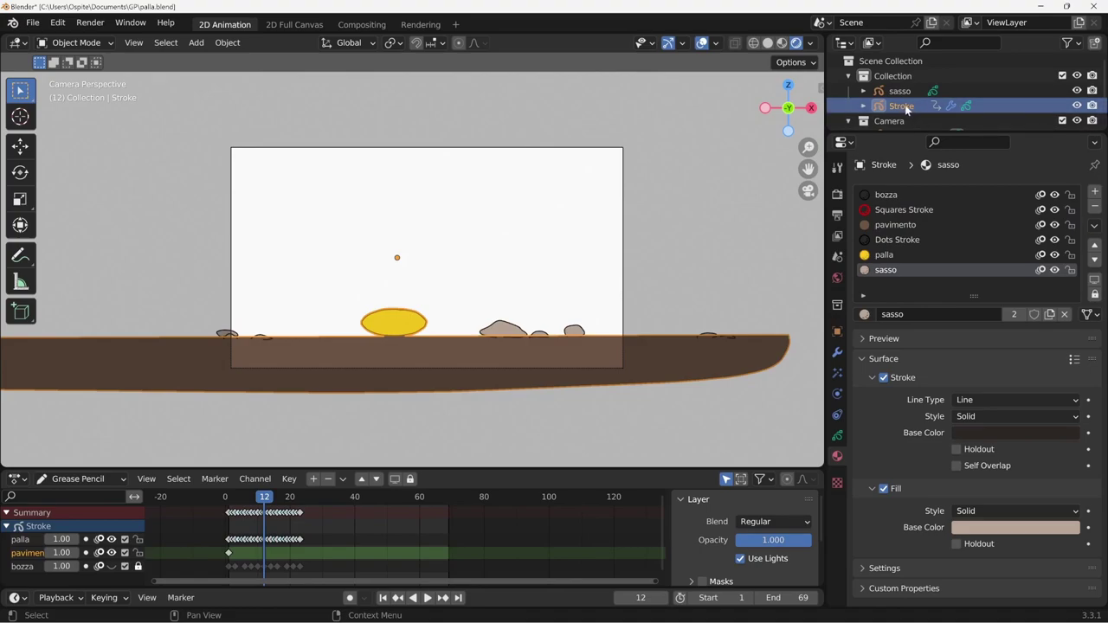
Rename the Stroke object to 'loop', then prefix it with 'palla-' to make 'palla-loop'.
{"action": "double_click", "coordinate": [905, 107]}
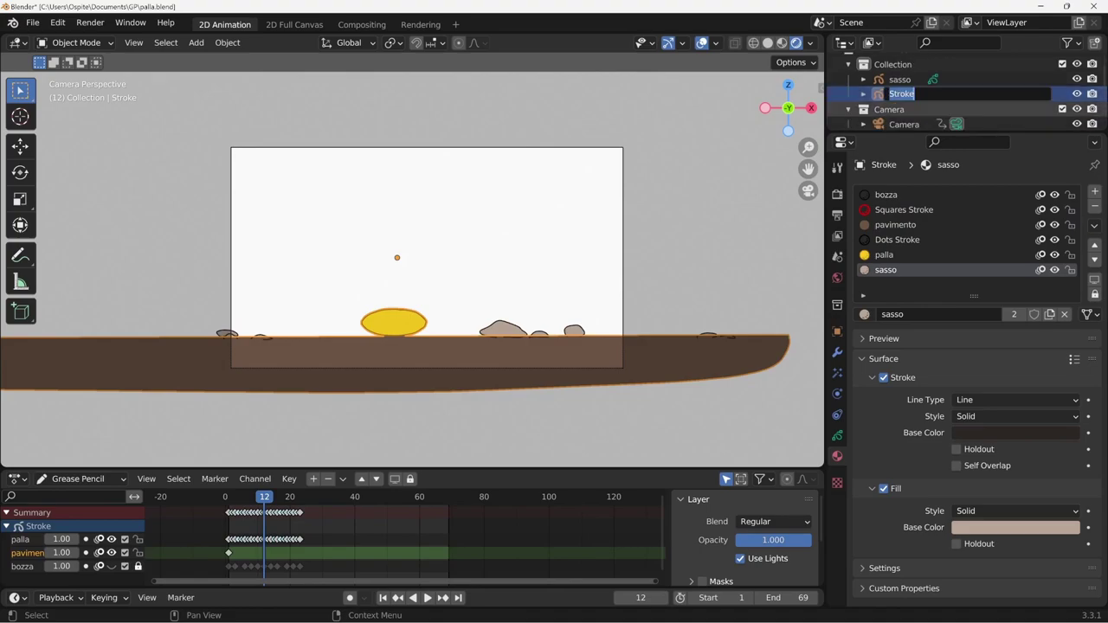
{"action": "type", "text": "loop"}
{"action": "key", "text": "Return"}
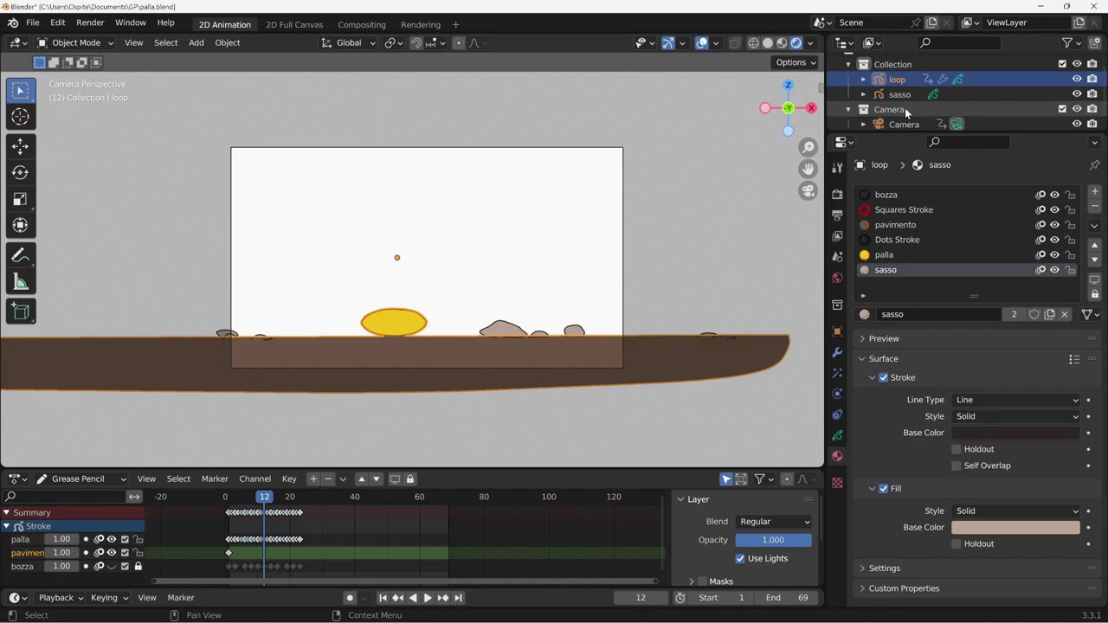
{"action": "double_click", "coordinate": [897, 78]}
{"action": "left_click", "coordinate": [889, 90]}
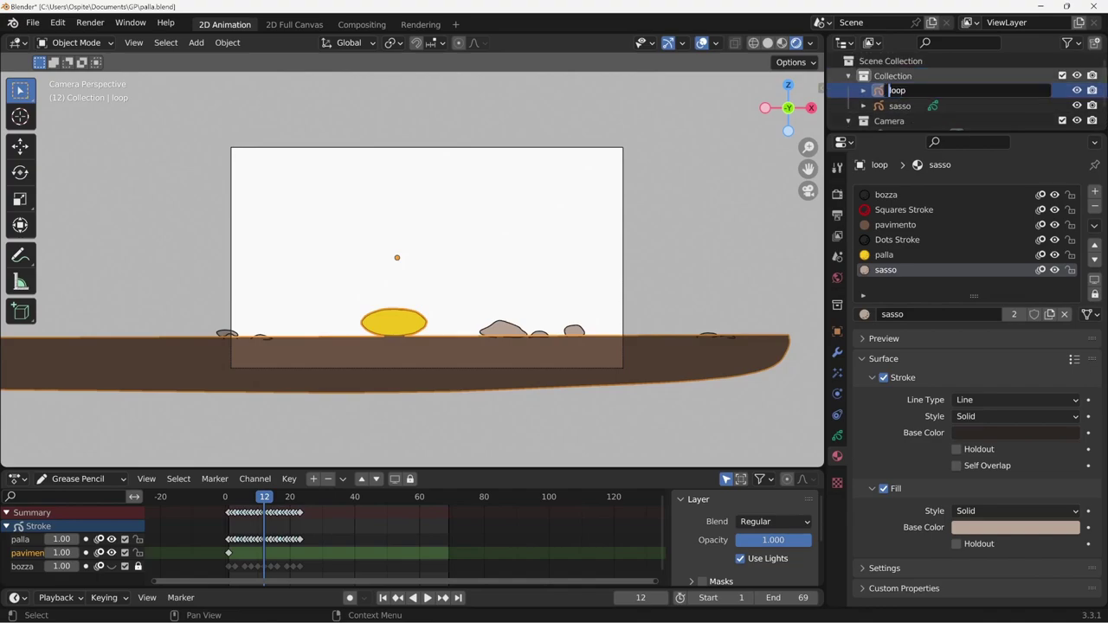
{"action": "type", "text": "palla-"}
{"action": "key", "text": "Return"}
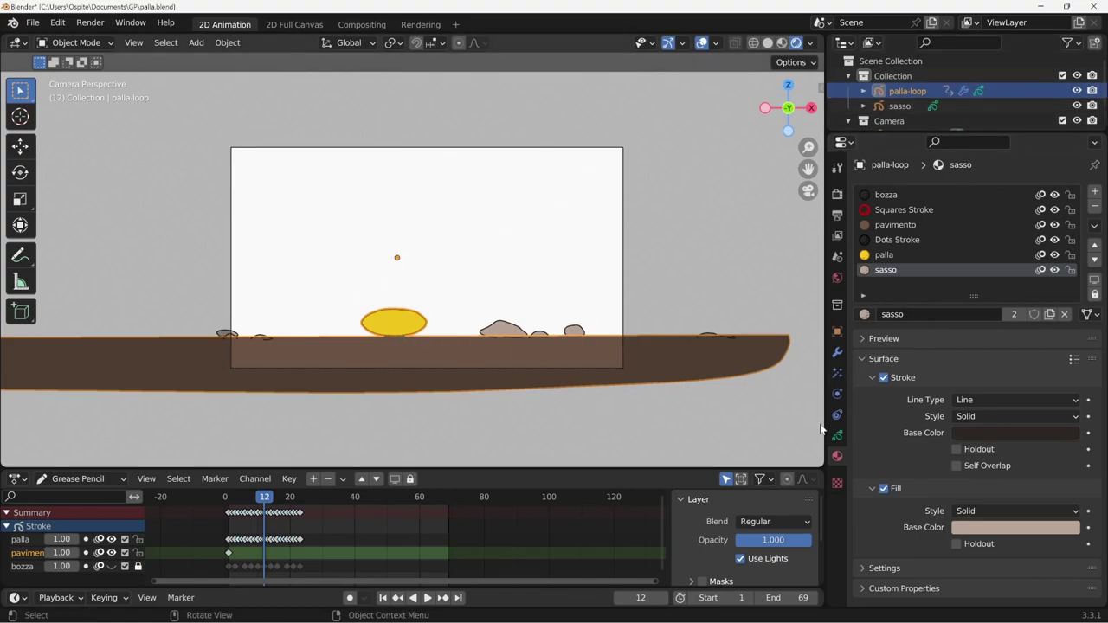
Make bozza the active material and layer, lock palla and pavimento, and enter Draw Mode.
{"action": "left_click", "coordinate": [894, 198]}
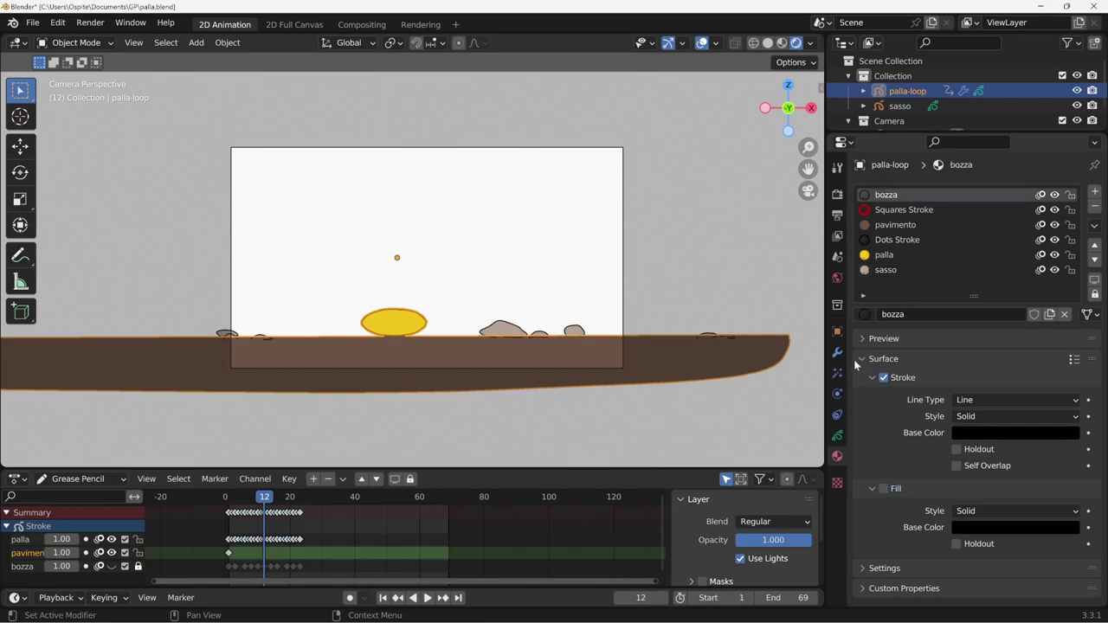
{"action": "left_click", "coordinate": [24, 567]}
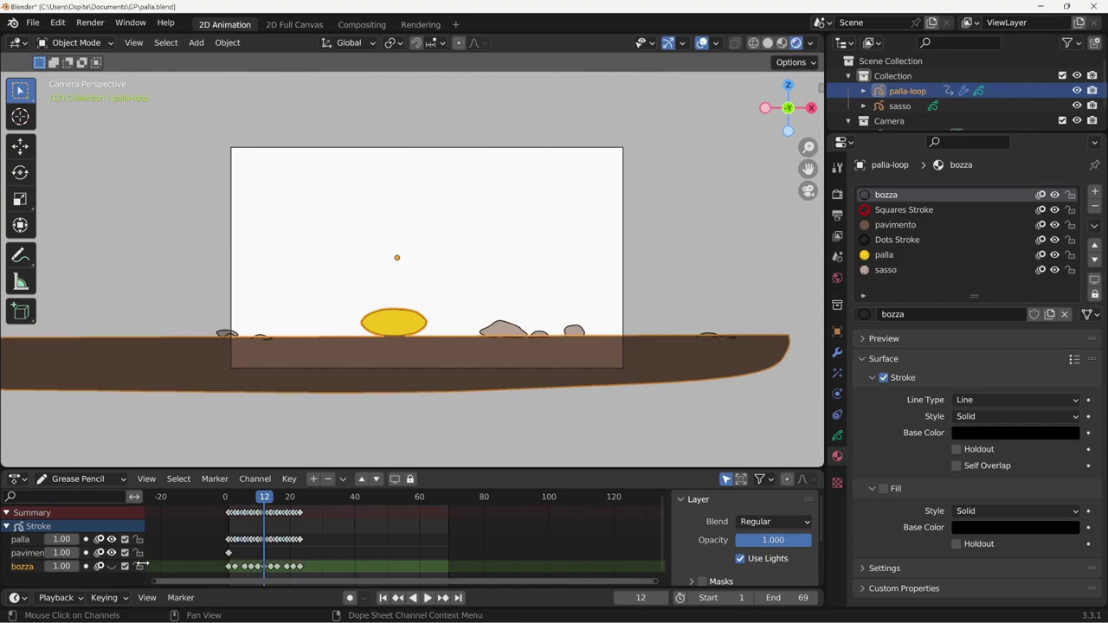
{"action": "left_click", "coordinate": [139, 566], "text": "ctrl"}
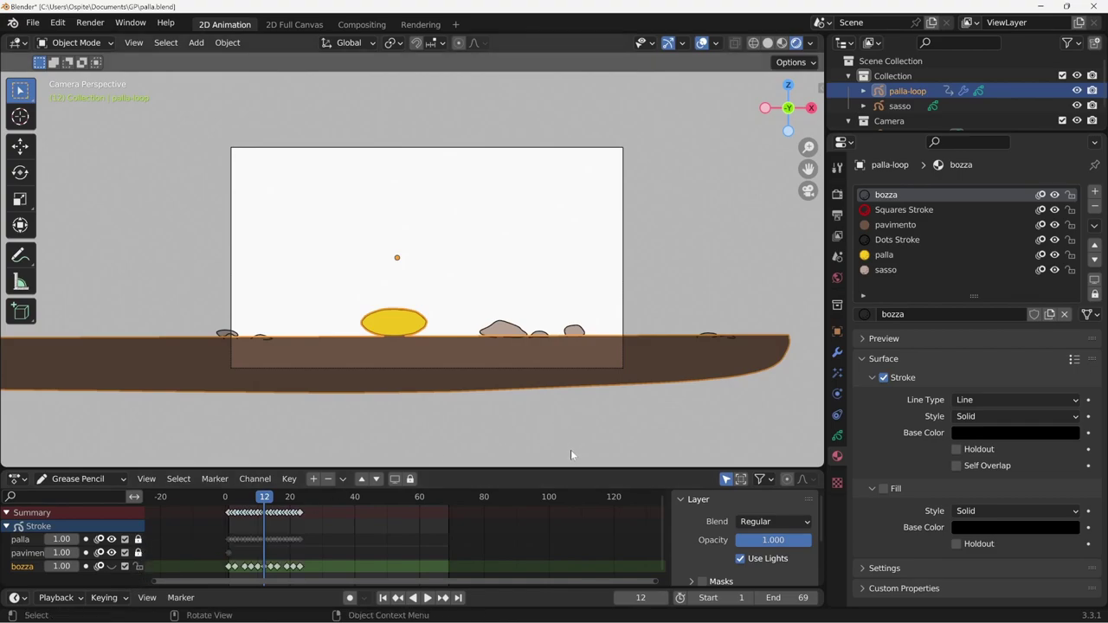
{"action": "key", "text": "ctrl+Tab"}
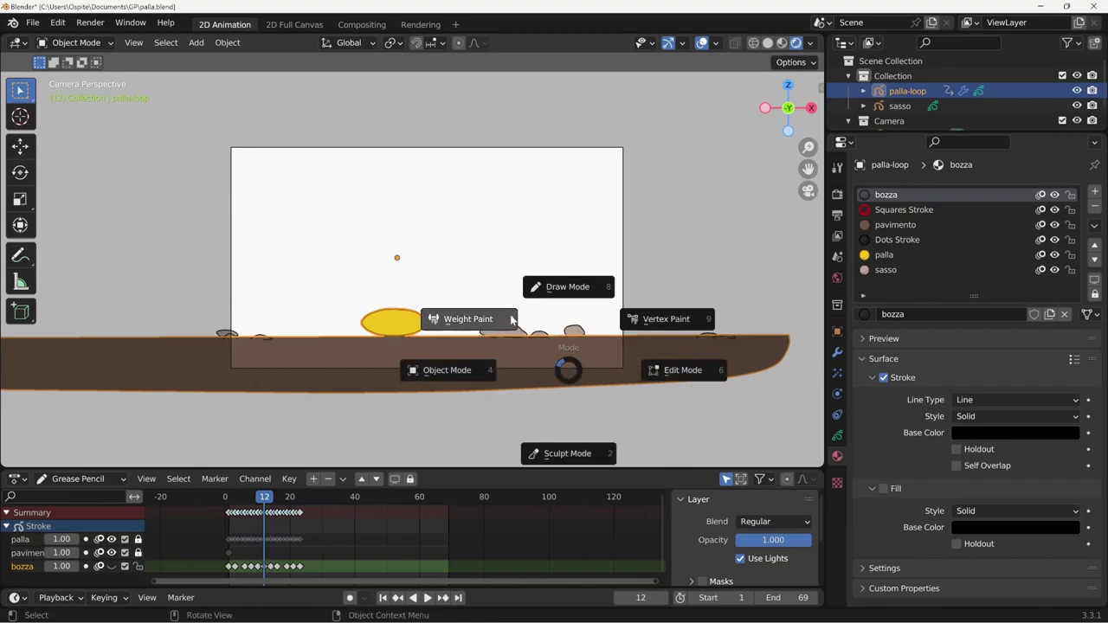
{"action": "left_click", "coordinate": [568, 320]}
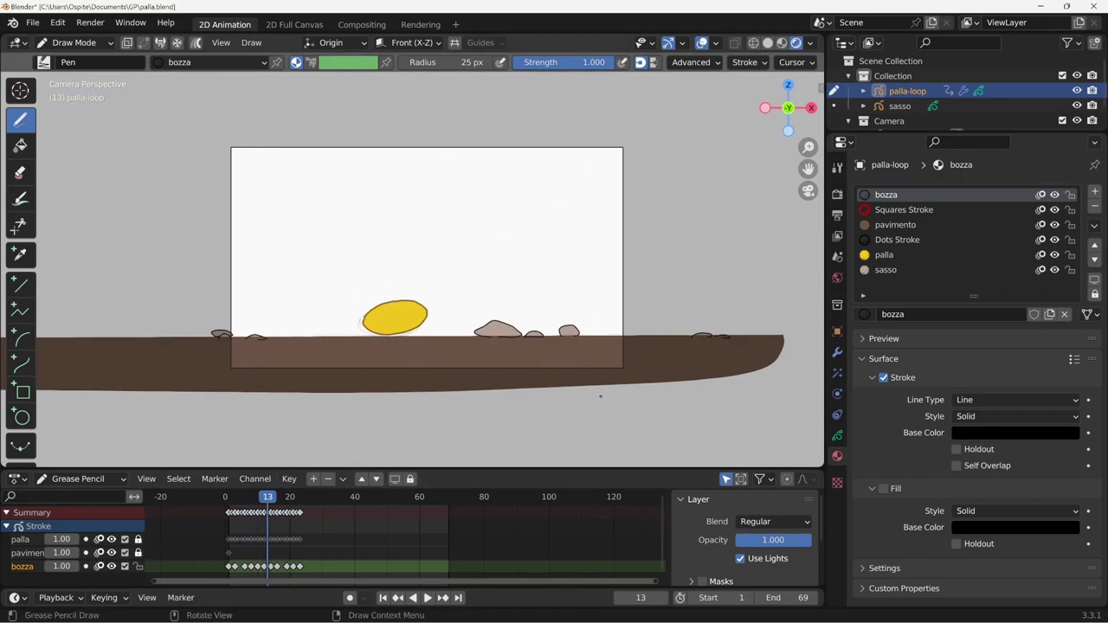
Fade the palla ball layer to 0.50 opacity, zoom in, and step back to frame 11.
{"action": "left_click", "coordinate": [111, 540]}
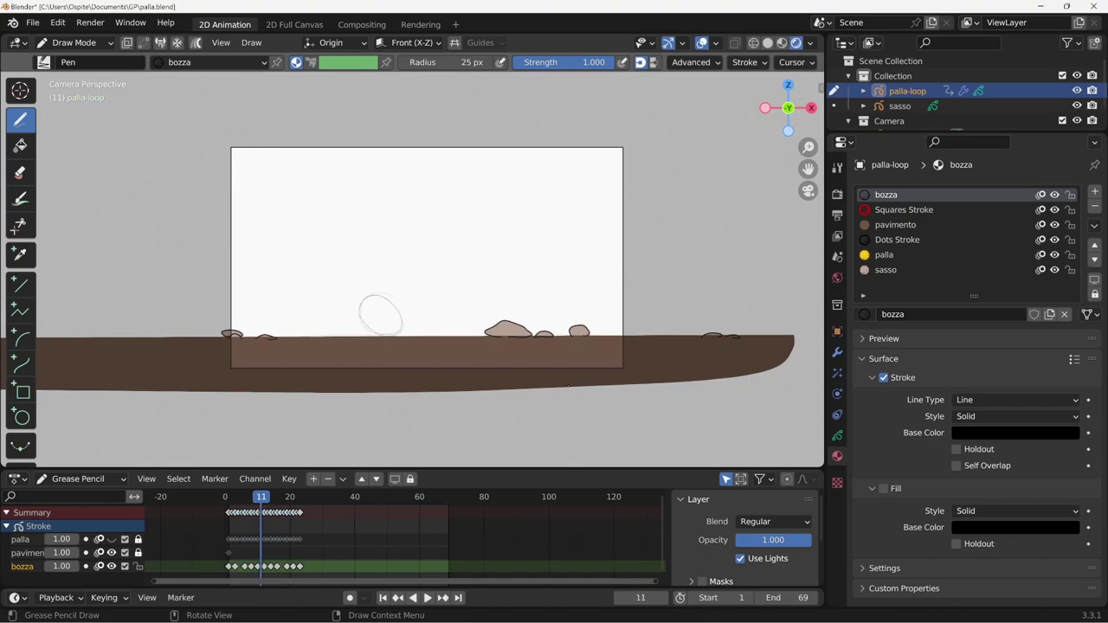
{"action": "left_click", "coordinate": [109, 541]}
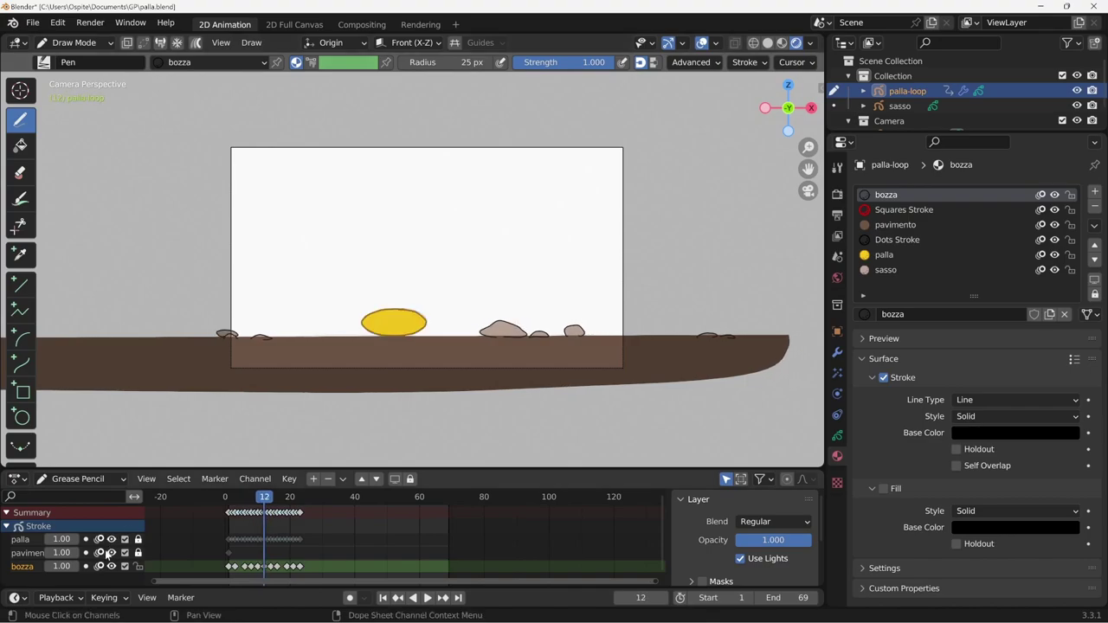
{"action": "left_click_drag", "start_coordinate": [60, 540], "coordinate": [42, 539]}
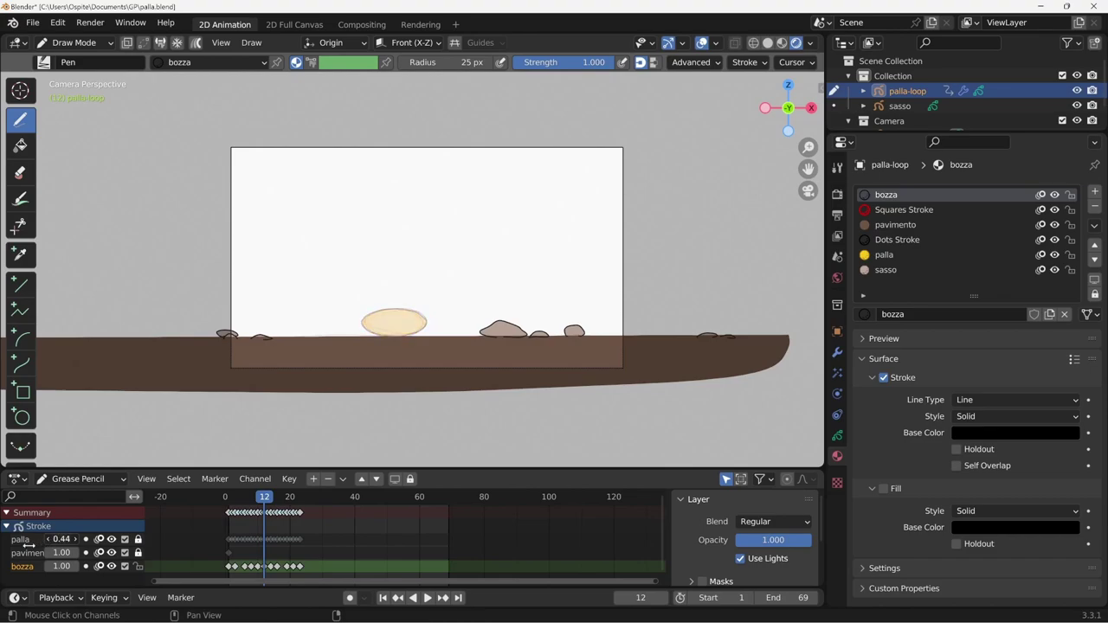
{"action": "left_click_drag", "start_coordinate": [42, 539], "coordinate": [30, 565]}
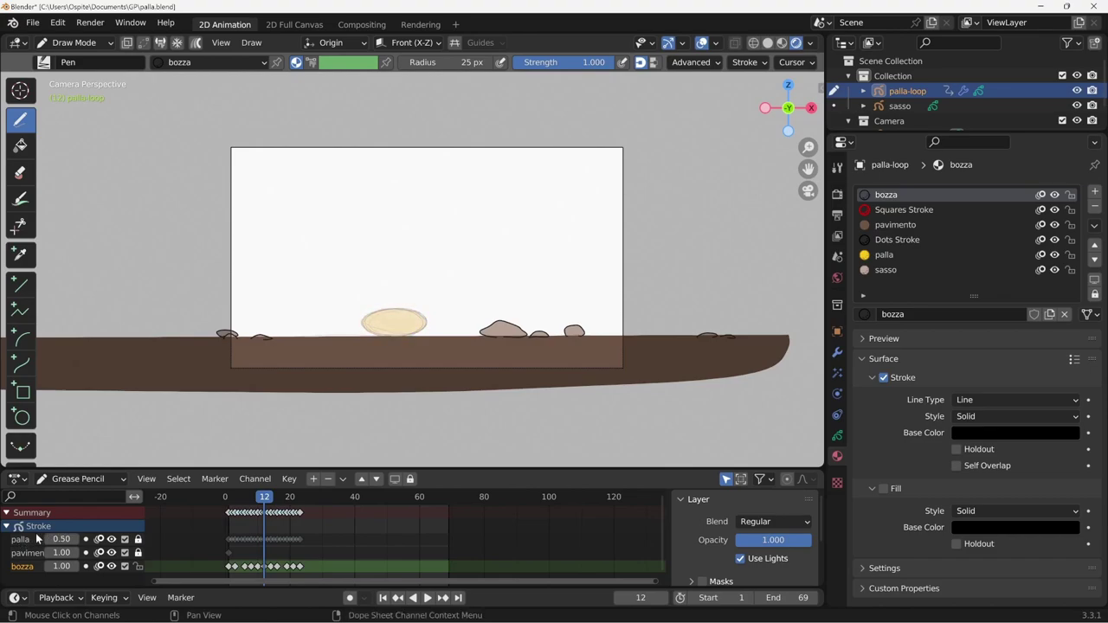
{"action": "scroll", "coordinate": [649, 334], "scroll_direction": "up", "scroll_amount": 2}
{"action": "scroll", "coordinate": [649, 333], "scroll_direction": "up", "scroll_amount": 1}
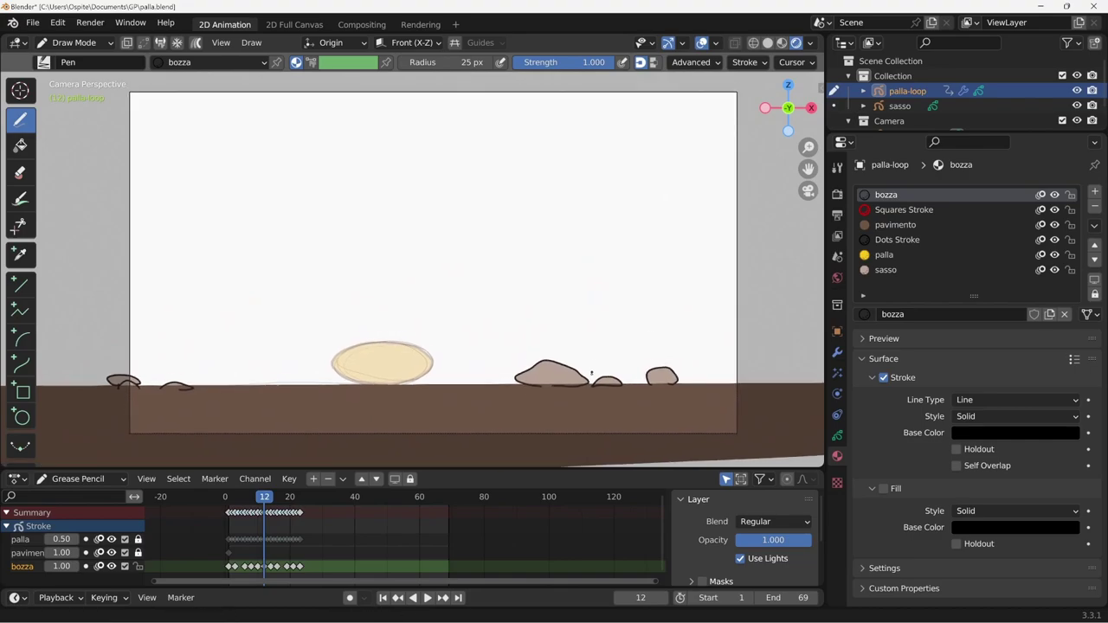
{"action": "scroll", "coordinate": [613, 376], "scroll_direction": "up", "scroll_amount": 1}
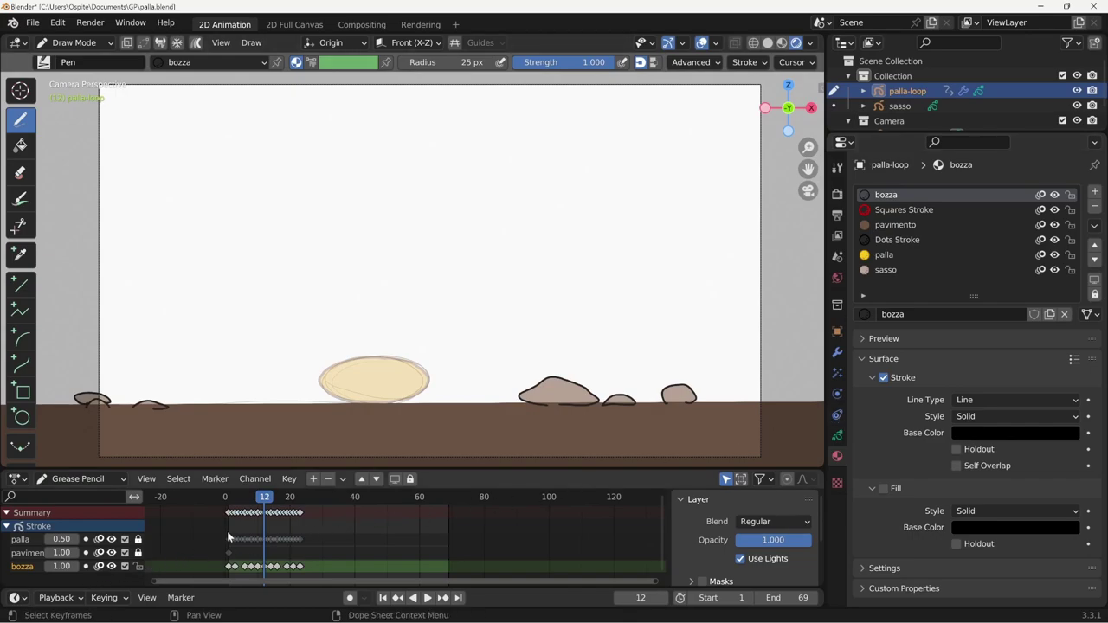
{"action": "key", "text": "Left"}
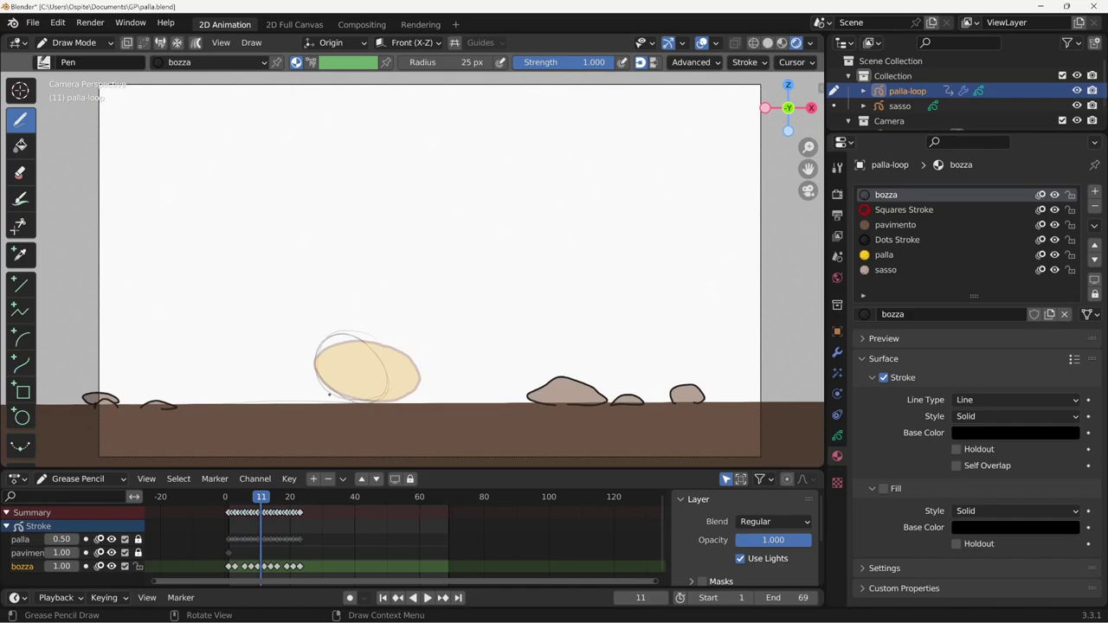
Switch the brush to Pencil and sketch small strokes at the ball's edges on frame 12.
{"action": "left_click", "coordinate": [61, 62]}
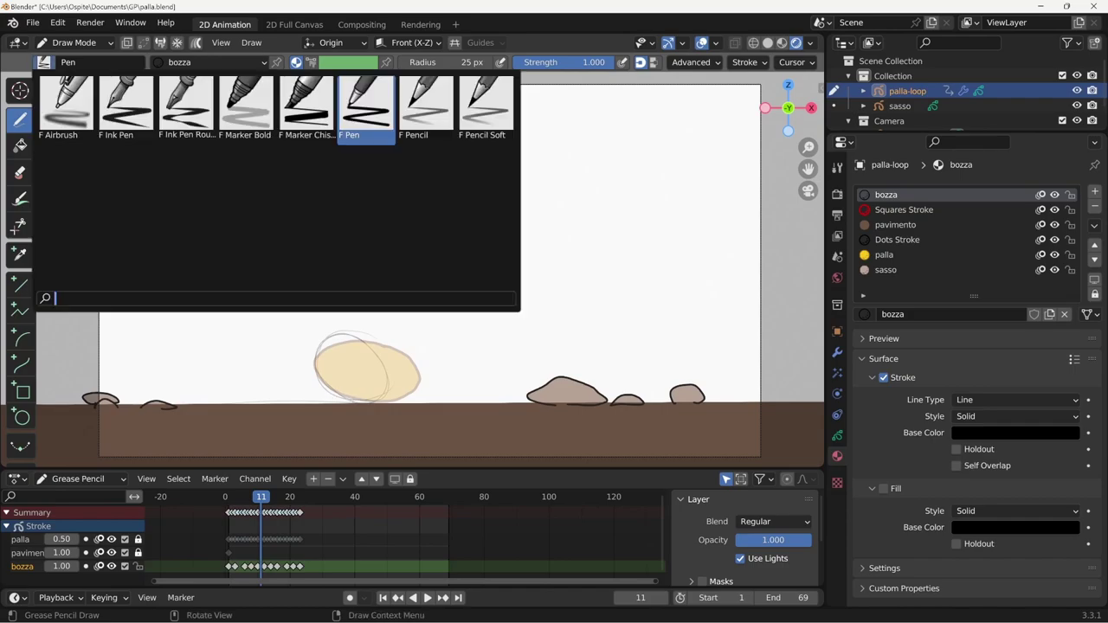
{"action": "left_click", "coordinate": [426, 103]}
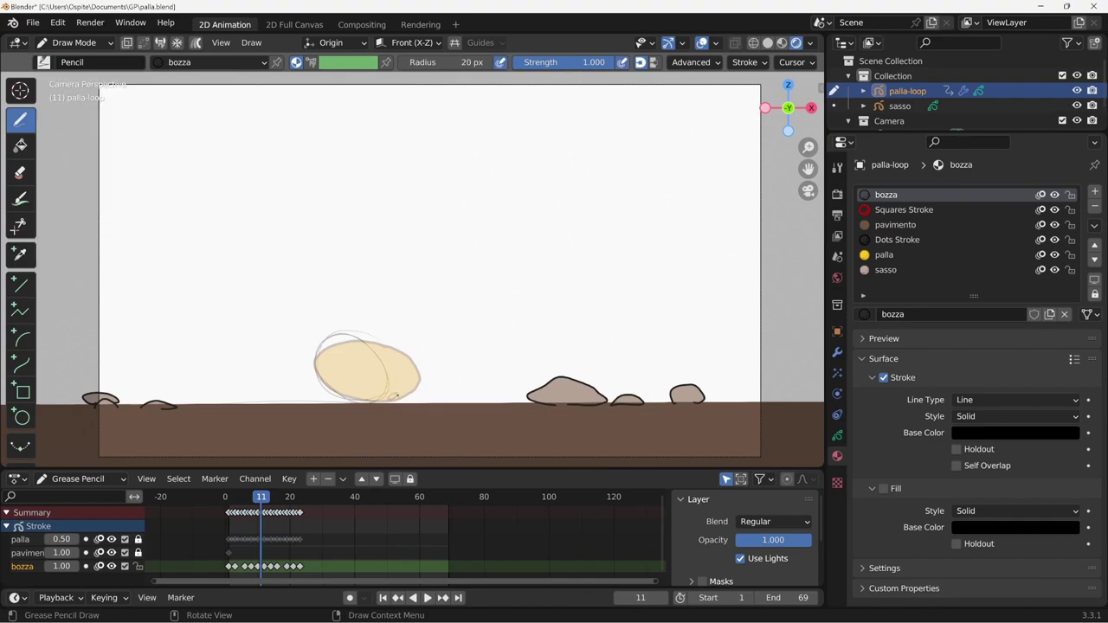
{"action": "key", "text": "Right"}
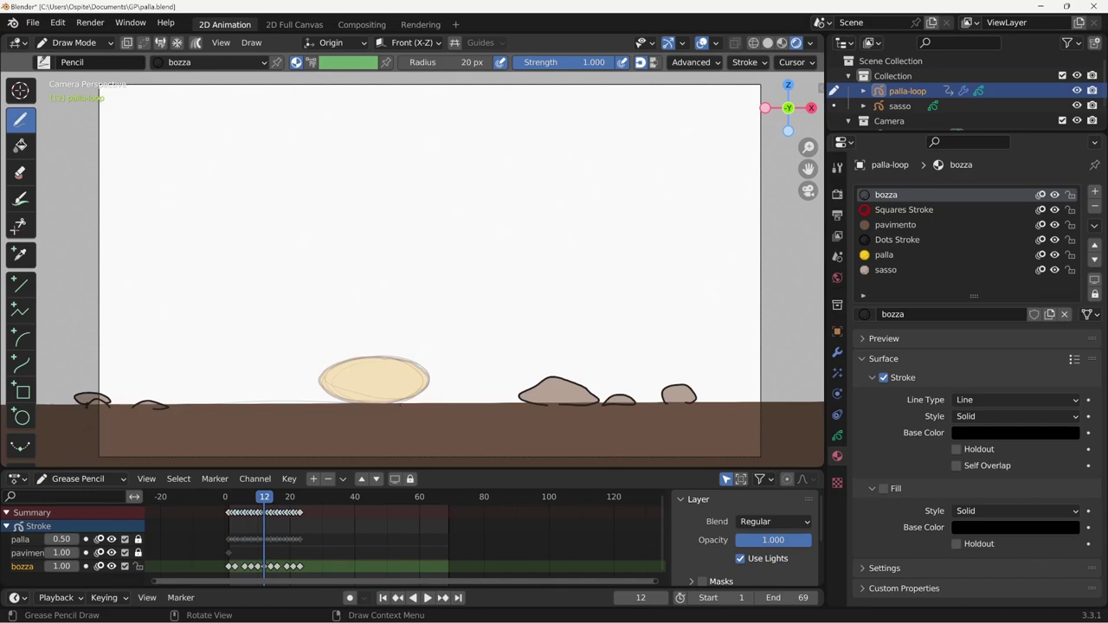
{"action": "mouse_move", "coordinate": [429, 399]}
{"action": "left_mouse_down"}
{"action": "mouse_move", "coordinate": [433, 386]}
{"action": "mouse_move", "coordinate": [424, 401]}
{"action": "left_mouse_up"}
{"action": "left_click_drag", "start_coordinate": [325, 395], "coordinate": [318, 396]}
Advance to frame 14, previewing the following frame, and show the viewport overlay options.
{"action": "key", "text": "Right"}
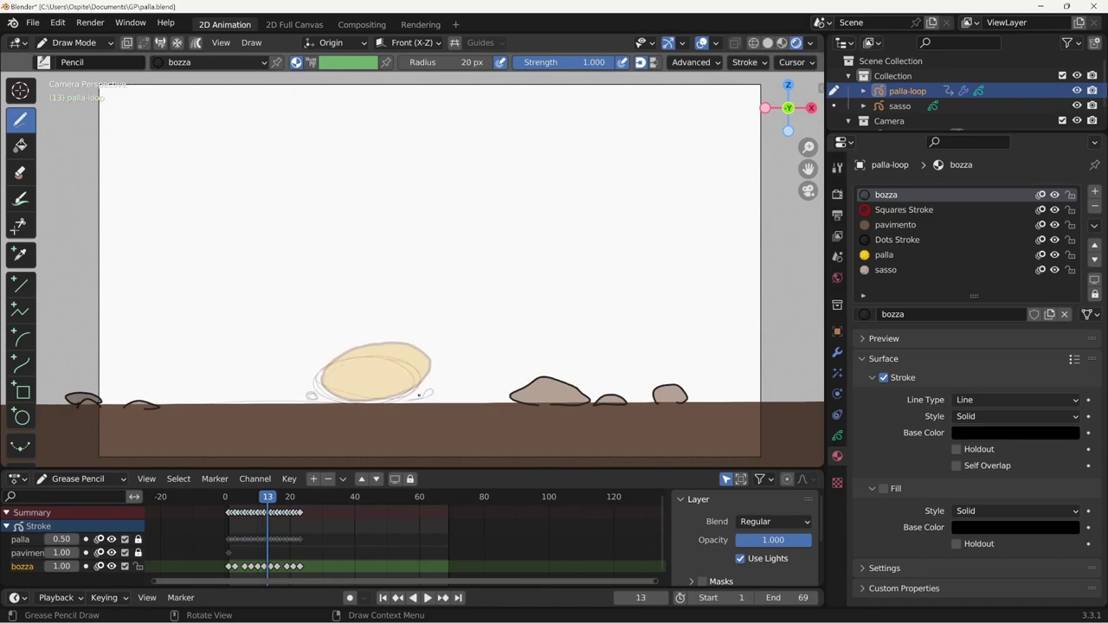
{"action": "key", "text": "Right"}
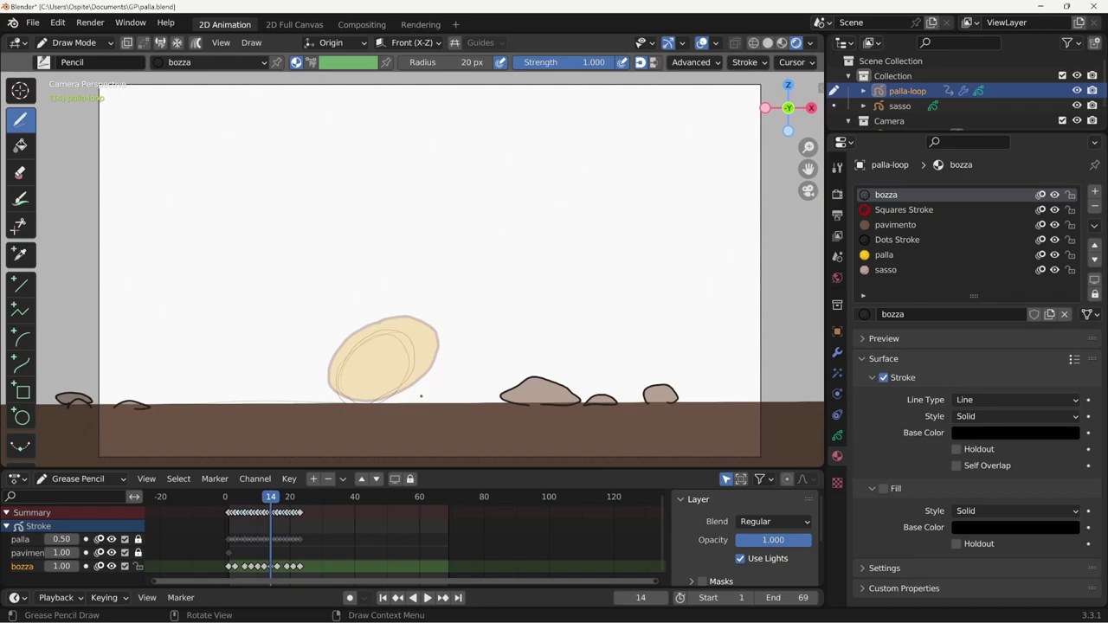
{"action": "key", "text": "Right"}
{"action": "key", "text": "Right"}
{"action": "key", "text": "Left"}
{"action": "key", "text": "Left"}
{"action": "left_click", "coordinate": [717, 41]}
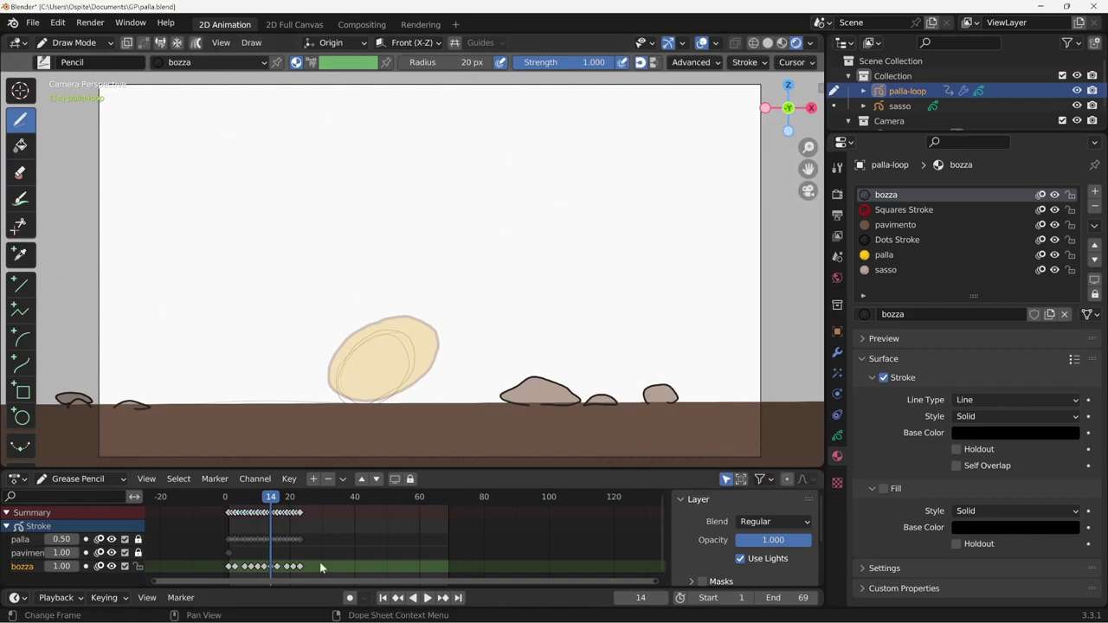
Draw a small curly dust puff to the right of the ball on frame 14.
{"action": "key", "text": "Left"}
{"action": "key", "text": "Left"}
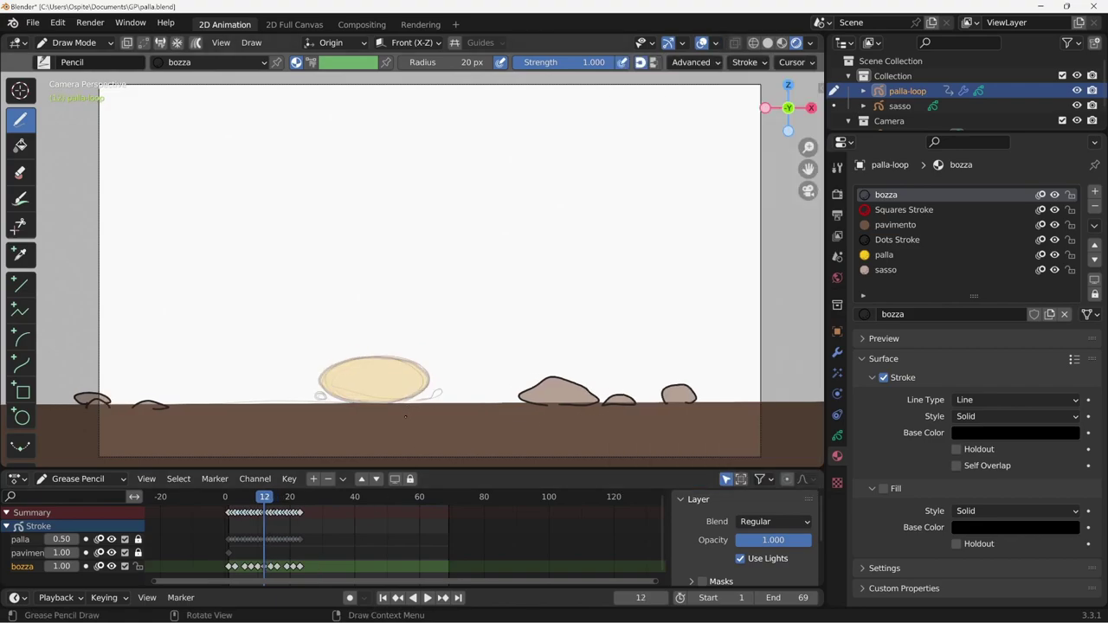
{"action": "key", "text": "Right"}
{"action": "key", "text": "Right"}
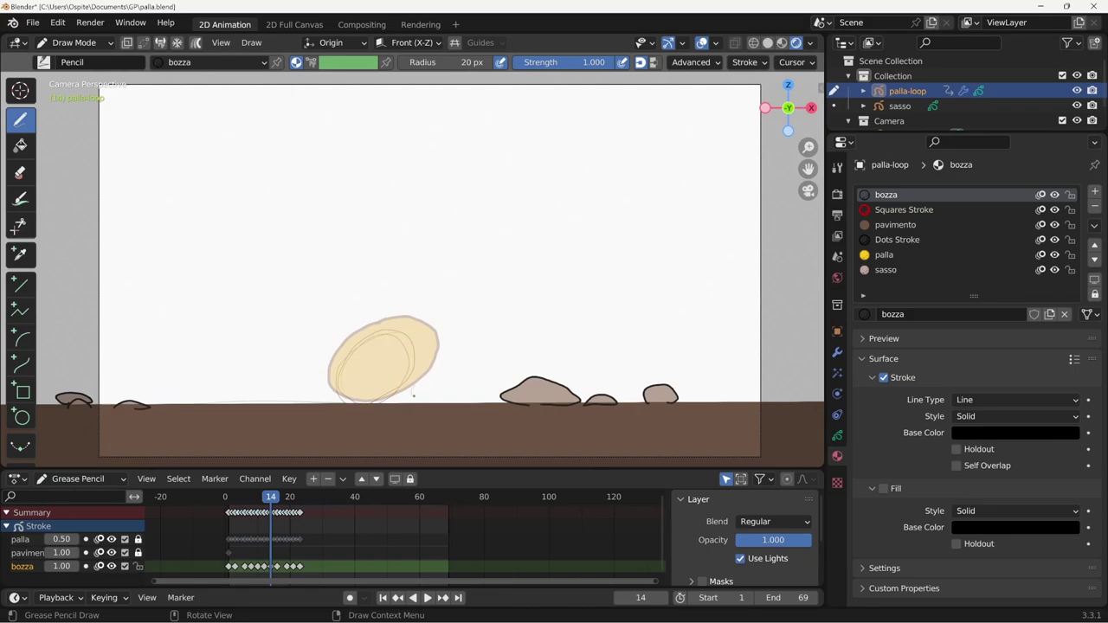
{"action": "left_click_drag", "start_coordinate": [414, 395], "coordinate": [429, 381]}
Compare the neighbouring frames, then draw a small dust puff left of the ball on frame 14.
{"action": "key", "text": "Left"}
{"action": "key", "text": "Left"}
{"action": "key", "text": "Right"}
{"action": "key", "text": "Right"}
{"action": "key", "text": "Left"}
{"action": "key", "text": "Left"}
{"action": "key", "text": "Left"}
{"action": "key", "text": "Right"}
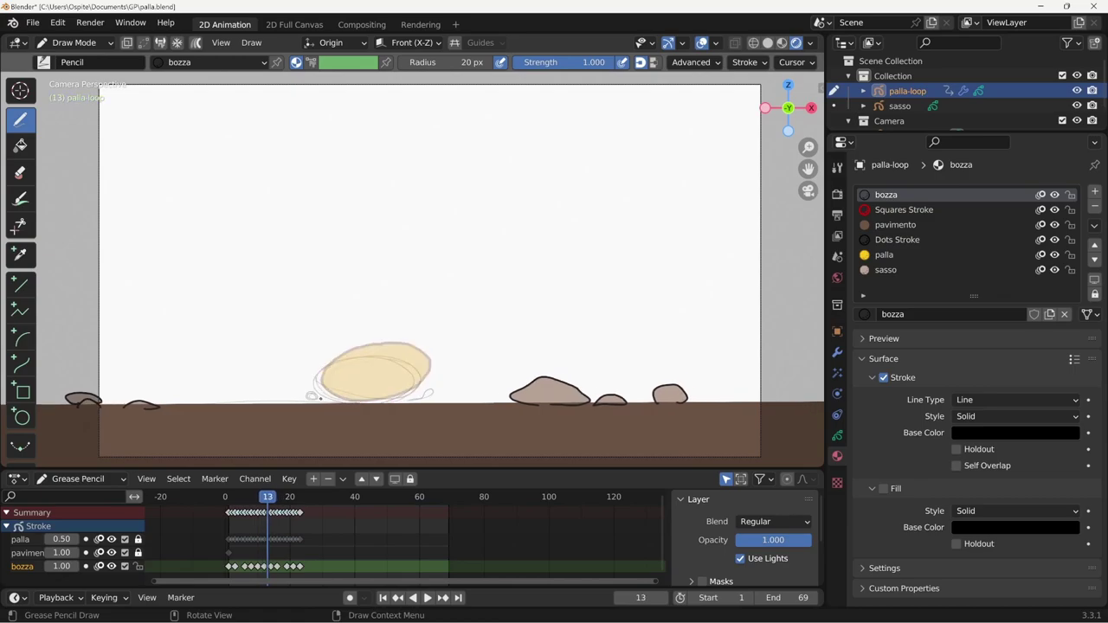
{"action": "key", "text": "Right"}
{"action": "key", "text": "Right"}
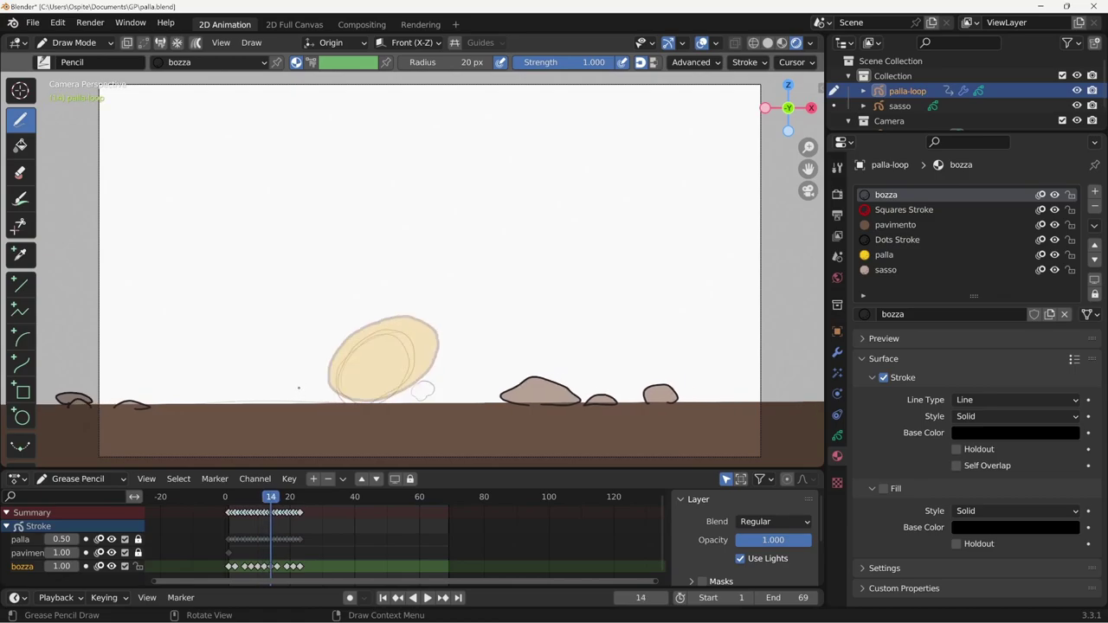
{"action": "key", "text": "Right"}
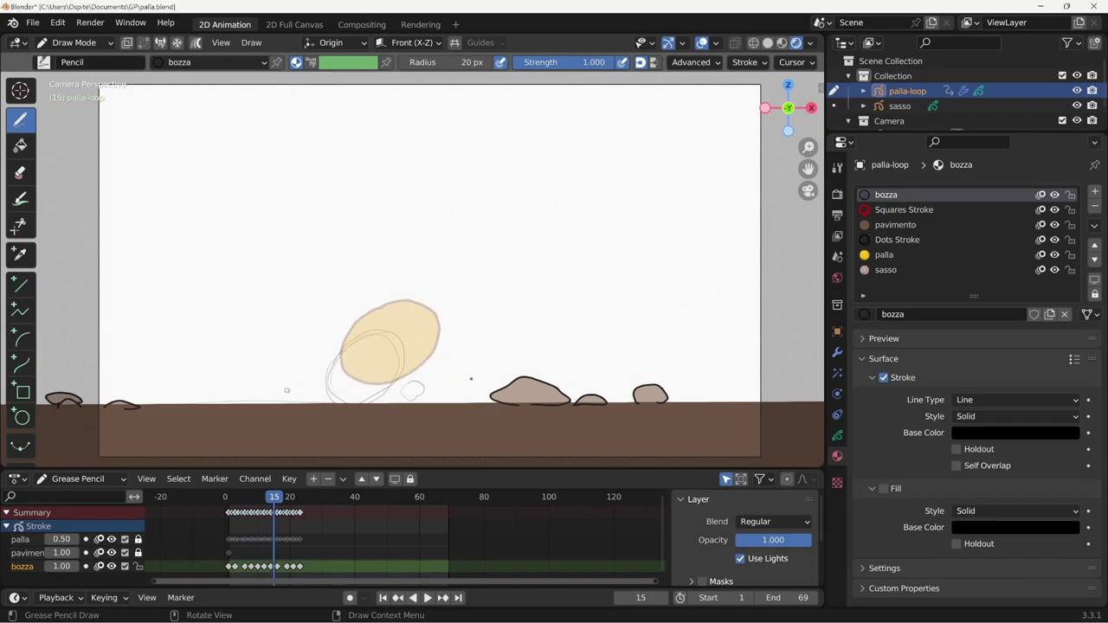
{"action": "key", "text": "Left"}
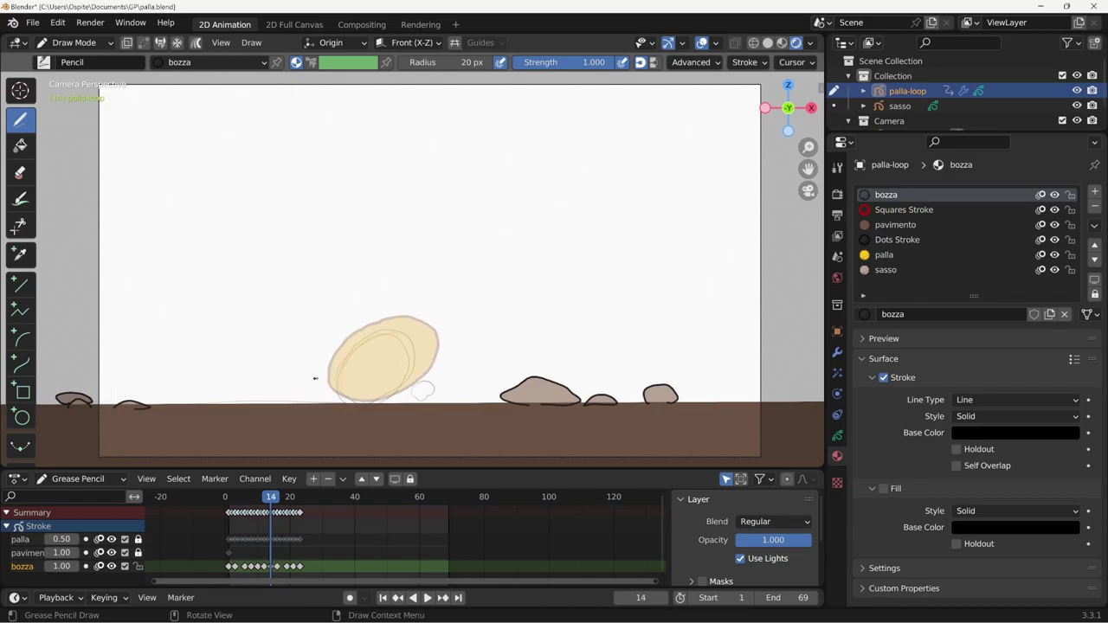
{"action": "left_click_drag", "start_coordinate": [315, 379], "coordinate": [318, 399]}
Draw another small puff left of the ball on frame 16, then check frames 16–19.
{"action": "key", "text": "Right"}
{"action": "key", "text": "Right"}
{"action": "left_click_drag", "start_coordinate": [293, 374], "coordinate": [291, 375]}
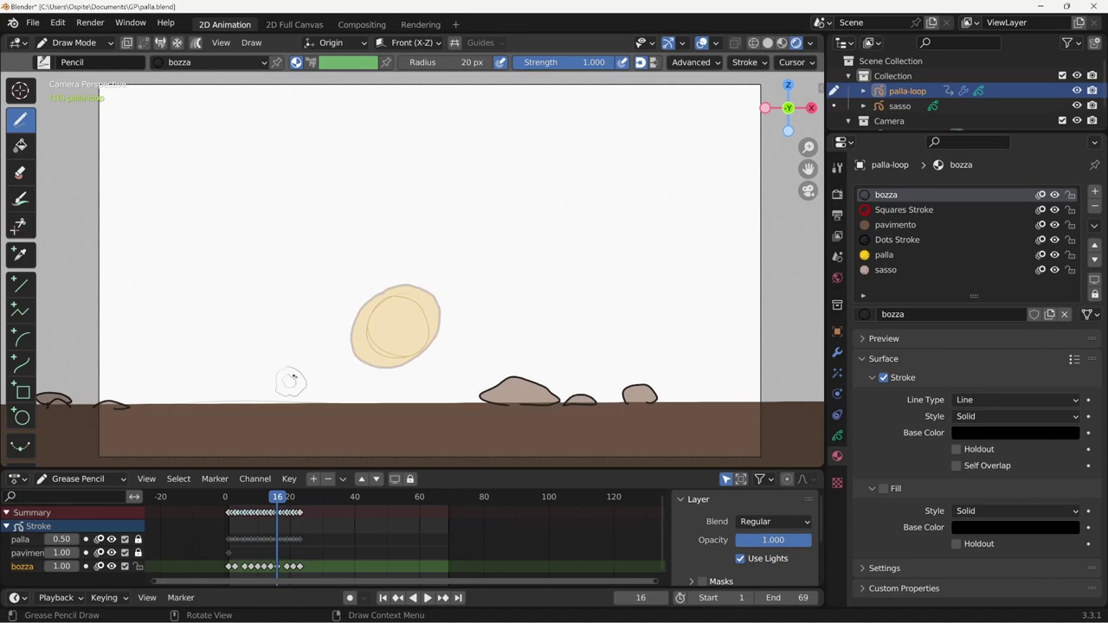
{"action": "key", "text": "Right"}
{"action": "key", "text": "Right"}
{"action": "key", "text": "Right"}
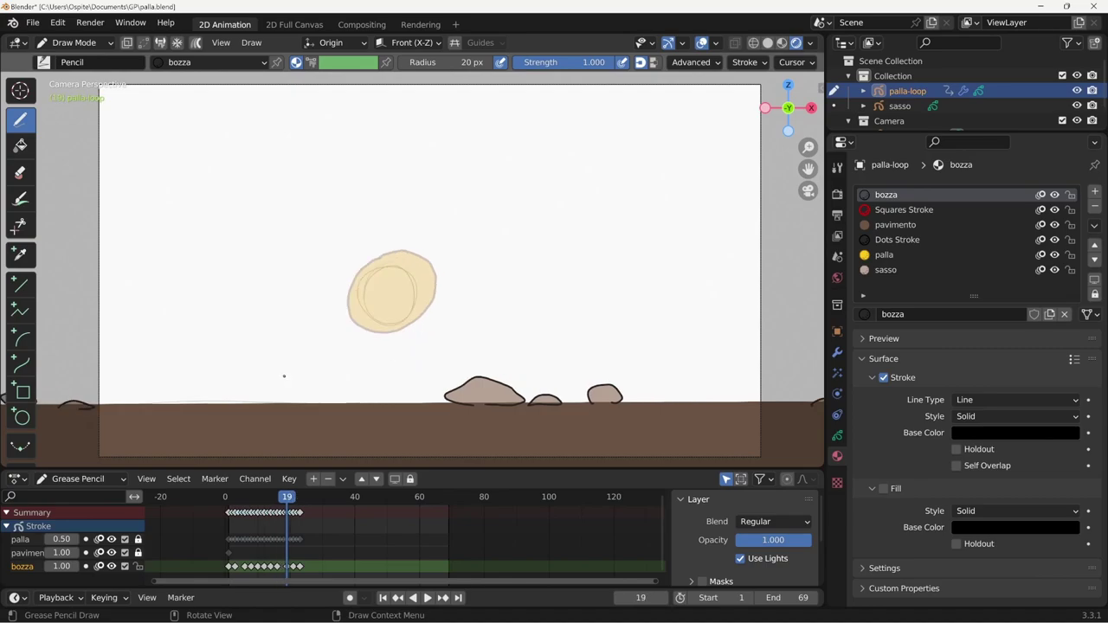
{"action": "key", "text": "Left"}
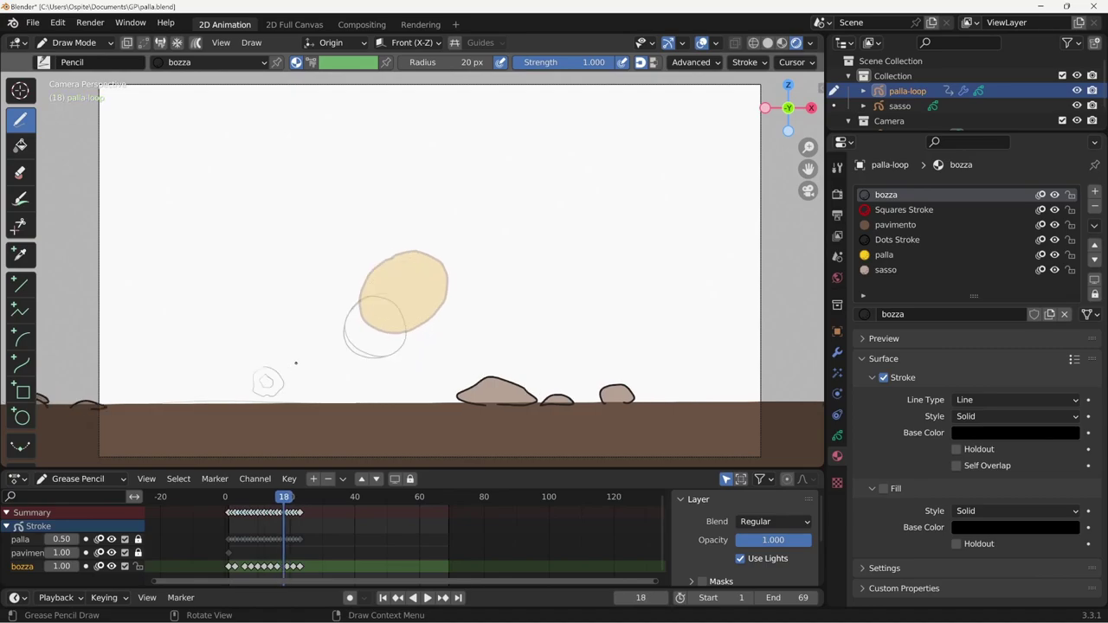
{"action": "key", "text": "Left"}
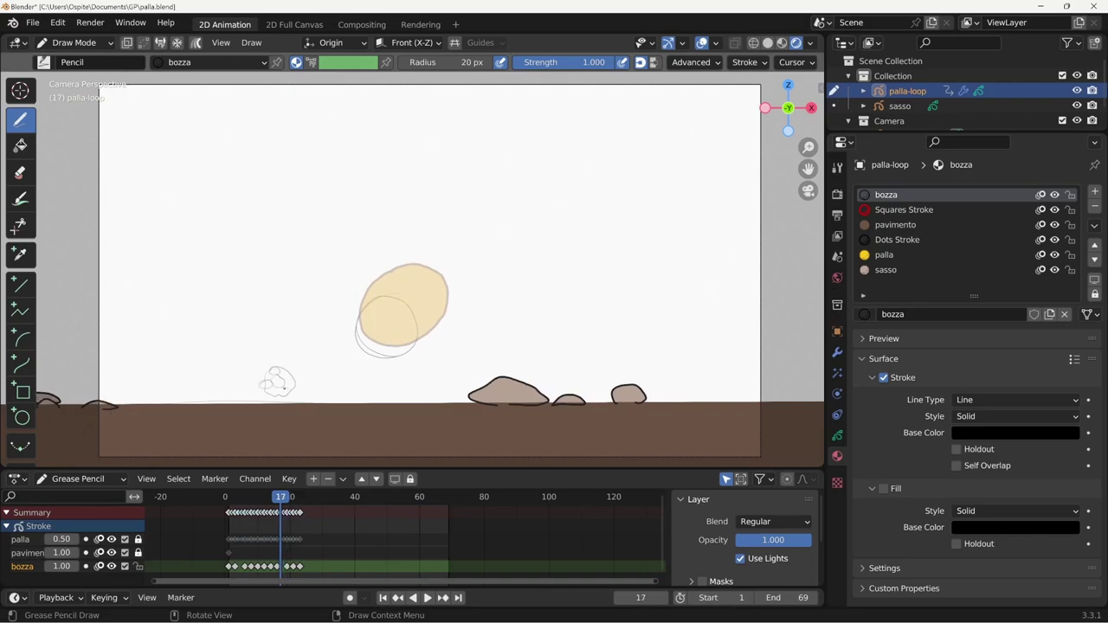
{"action": "key", "text": "Left"}
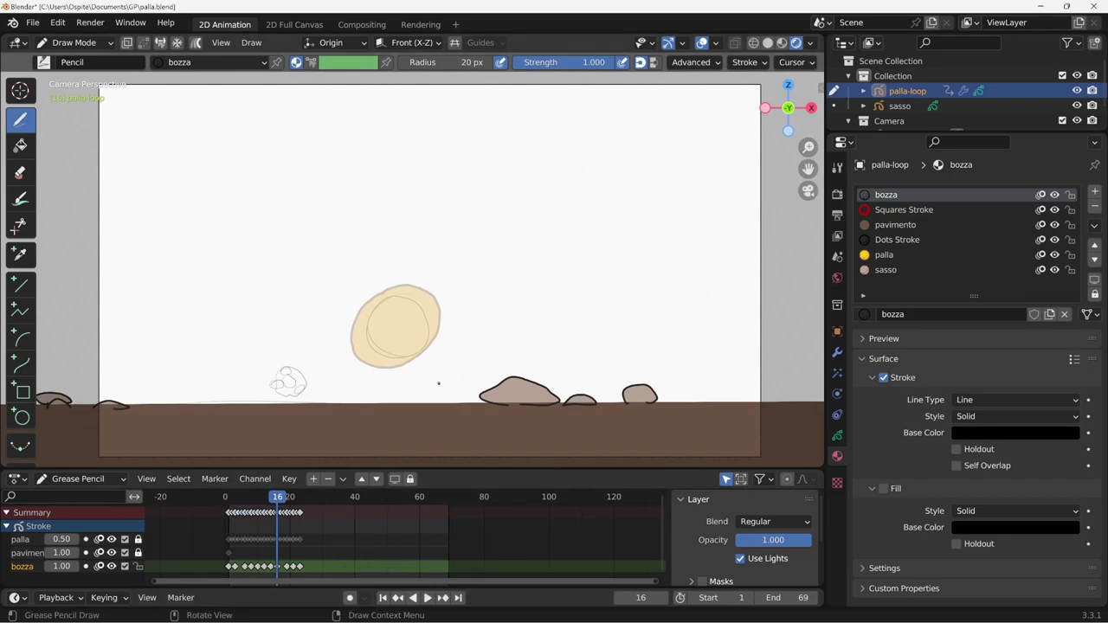
{"action": "key", "text": "Right"}
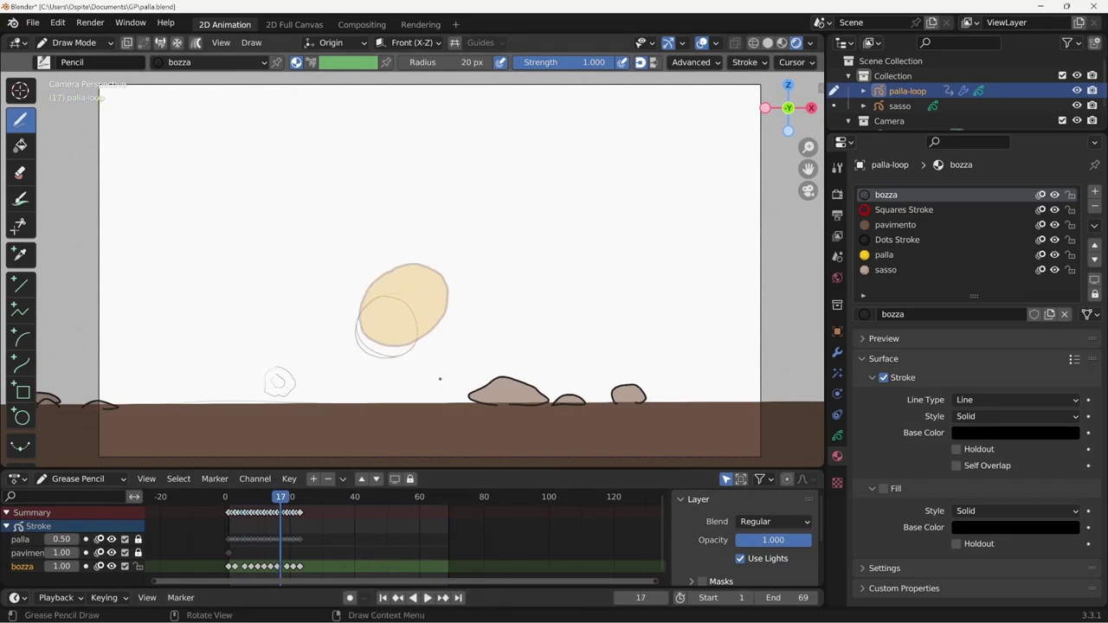
Turn on auto keying, sketch a small puff on a new frame-17 key, and review frames 11–17.
{"action": "left_click", "coordinate": [349, 597]}
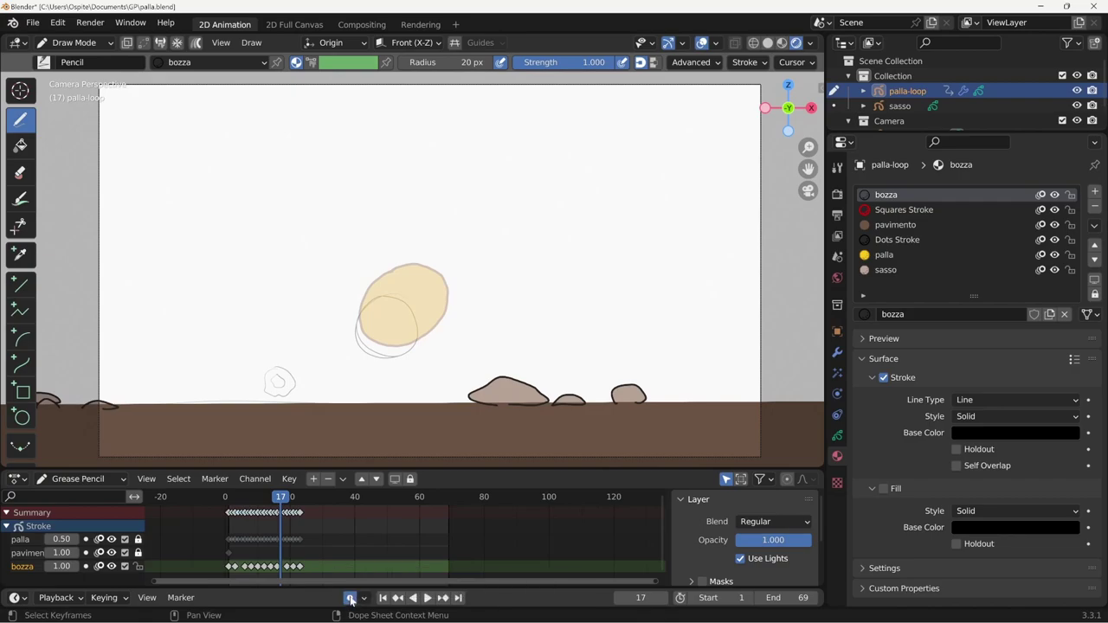
{"action": "left_click_drag", "start_coordinate": [278, 369], "coordinate": [283, 381]}
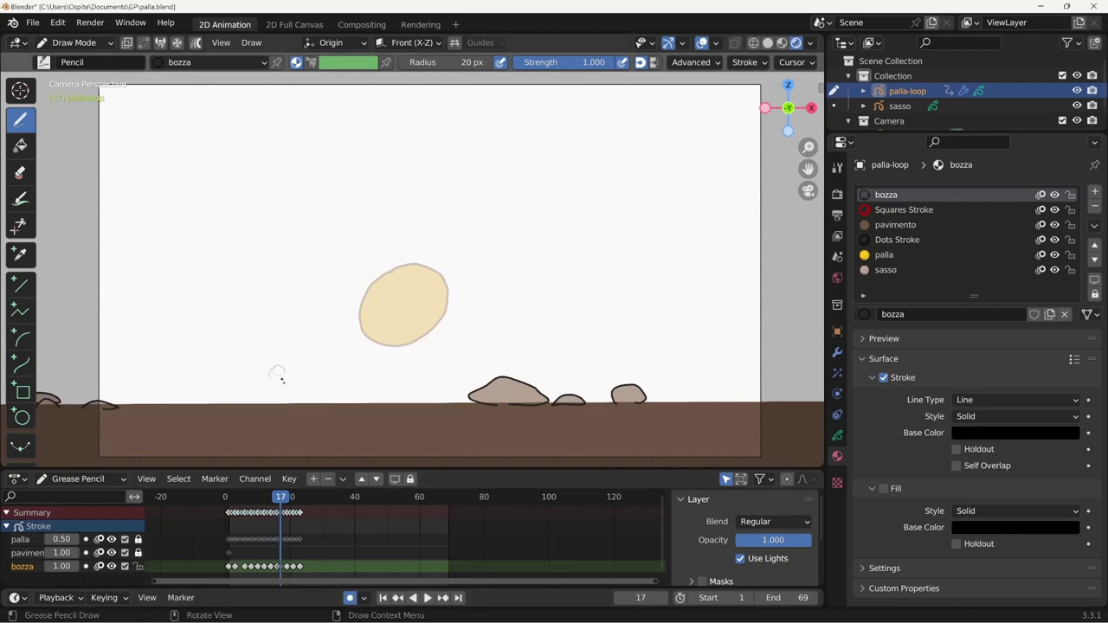
{"action": "key", "text": "Left"}
{"action": "key", "text": "Left"}
{"action": "key", "text": "Left"}
{"action": "key", "text": "Left"}
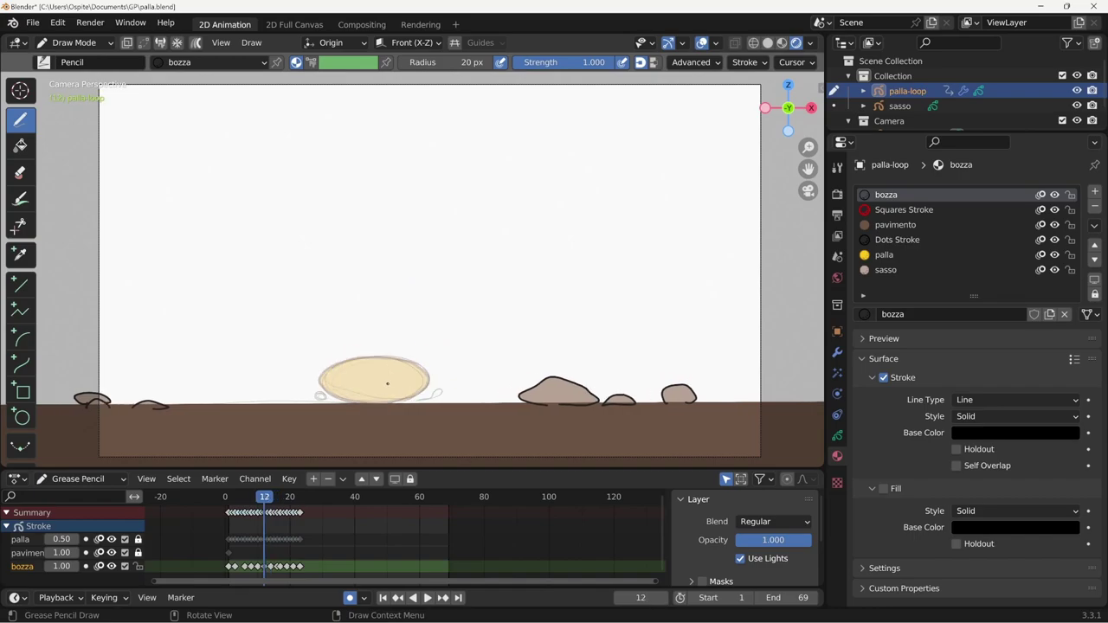
{"action": "key", "text": "Left"}
{"action": "key", "text": "Left"}
{"action": "key", "text": "Right"}
{"action": "key", "text": "Right"}
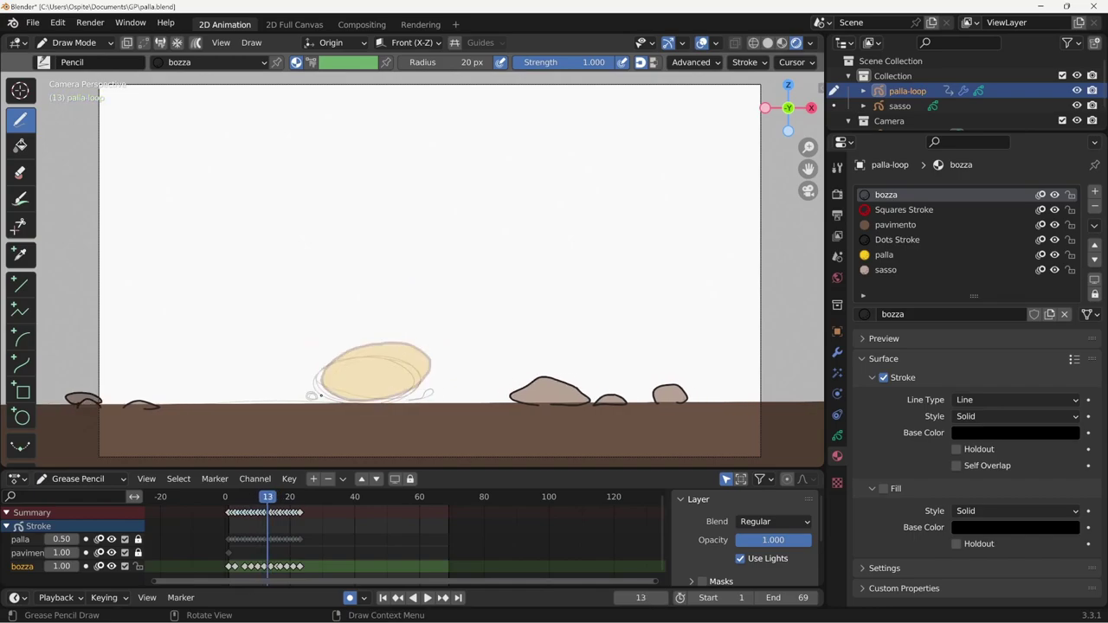
{"action": "key", "text": "Right"}
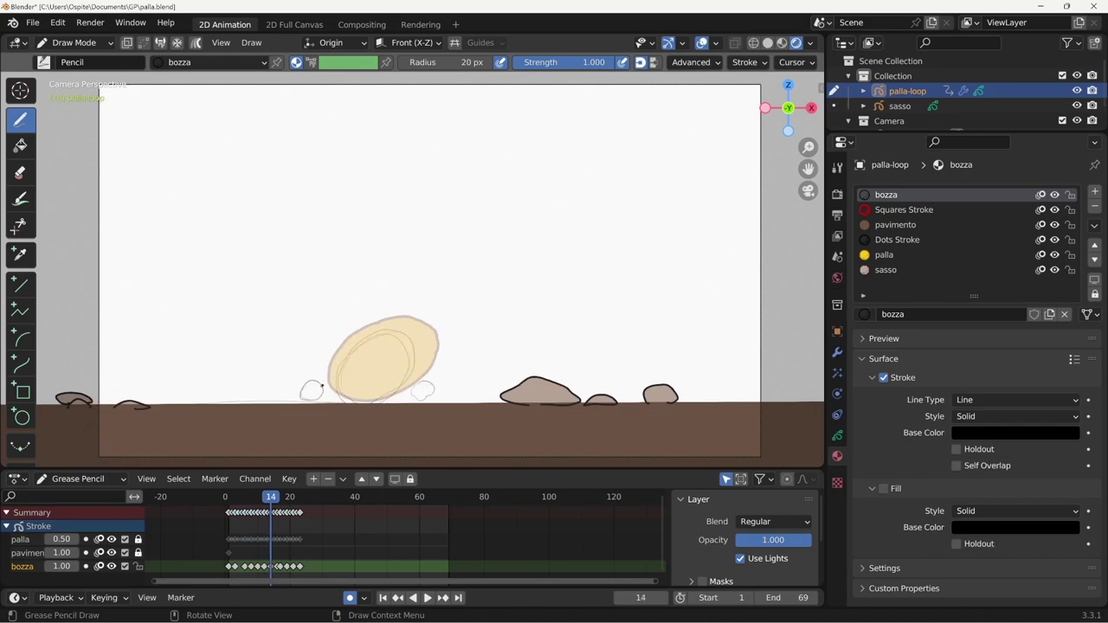
{"action": "key", "text": "Right"}
{"action": "key", "text": "Right"}
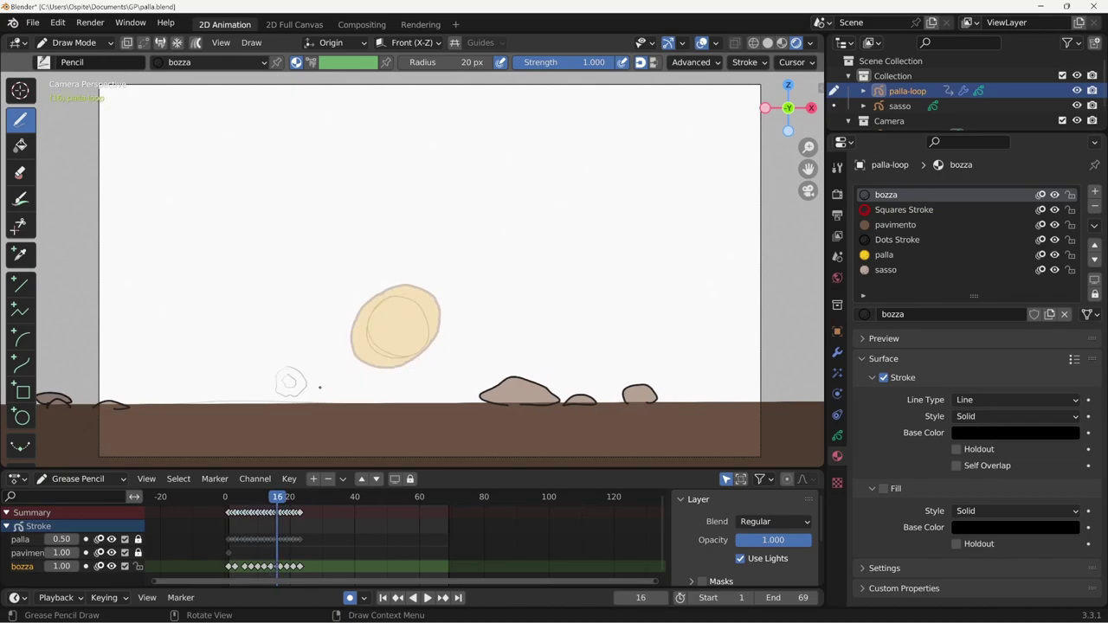
{"action": "key", "text": "Right"}
{"action": "key", "text": "Right"}
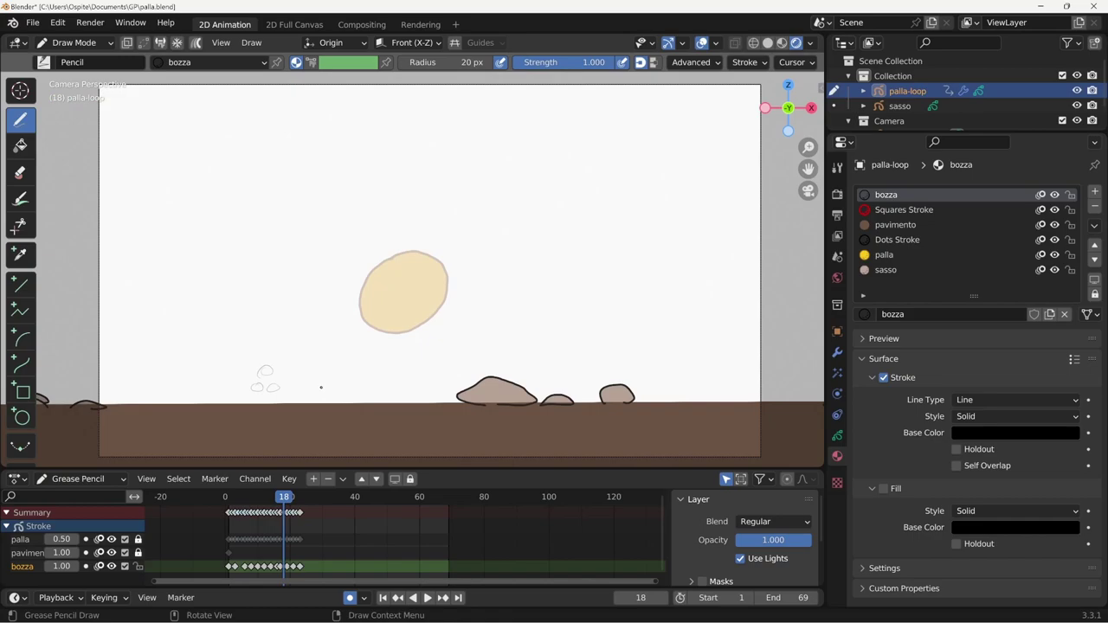
{"action": "key", "text": "Right"}
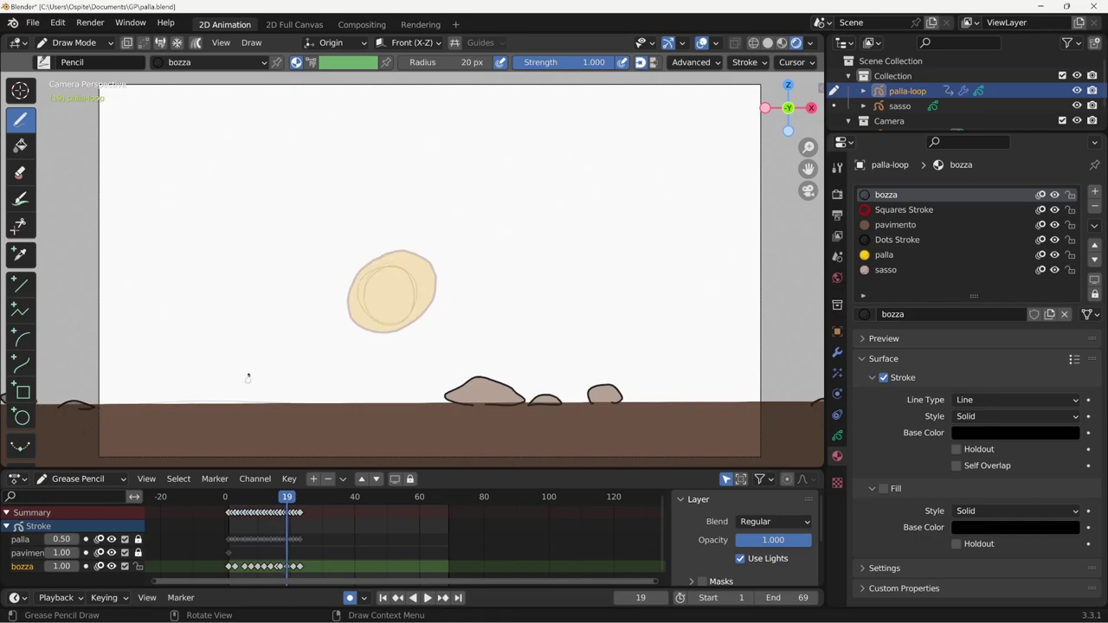
Erase the small puff right of the ball on frame 14, then review frames 15–16.
{"action": "key", "text": "Left"}
{"action": "key", "text": "Left"}
{"action": "key", "text": "Left"}
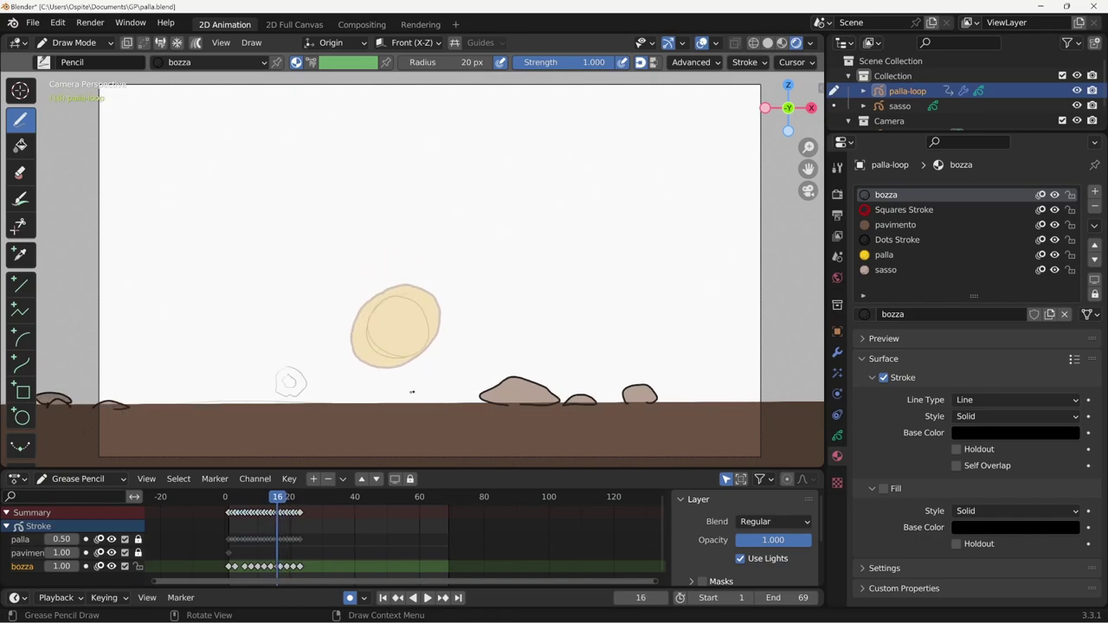
{"action": "key", "text": "Left"}
{"action": "key", "text": "Left"}
{"action": "key", "text": "Left"}
{"action": "key", "text": "Left"}
{"action": "key", "text": "Left"}
{"action": "key", "text": "Right"}
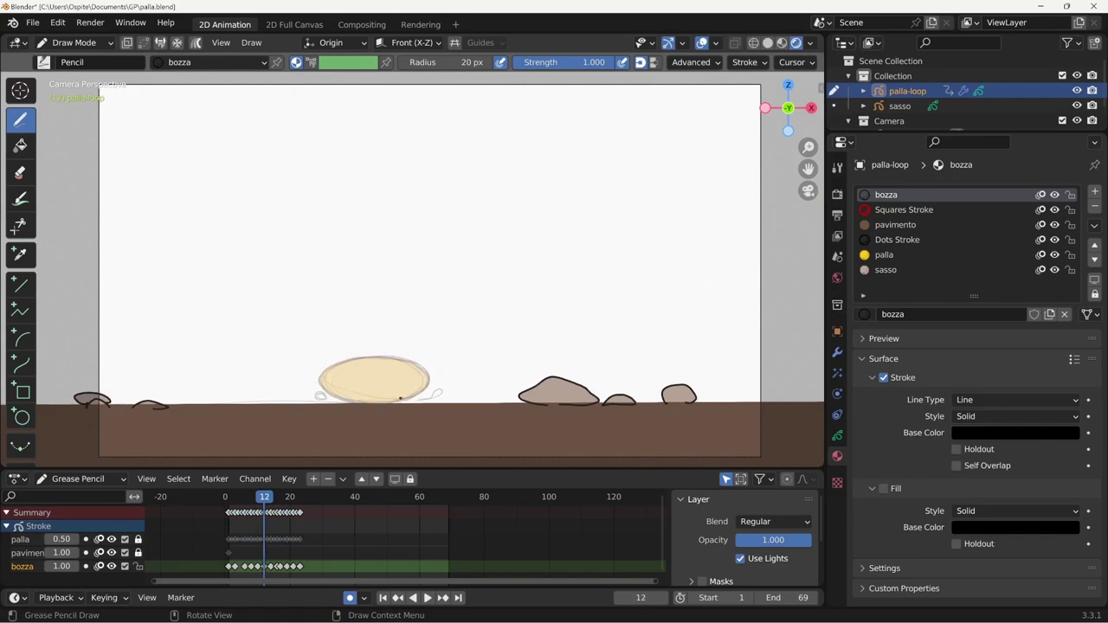
{"action": "key", "text": "Right"}
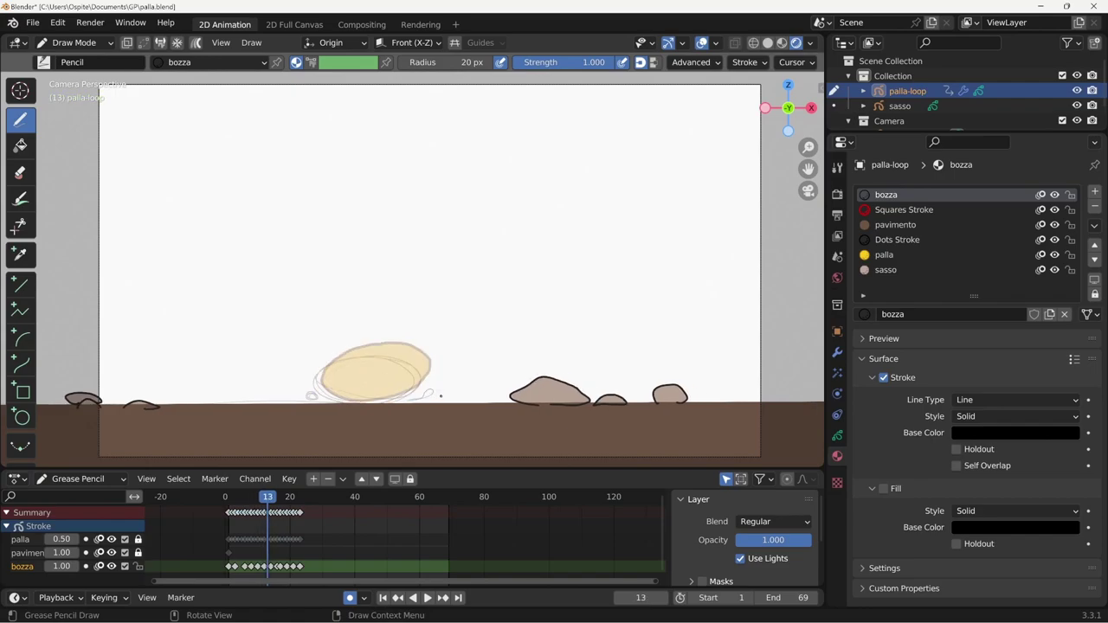
{"action": "key", "text": "Right"}
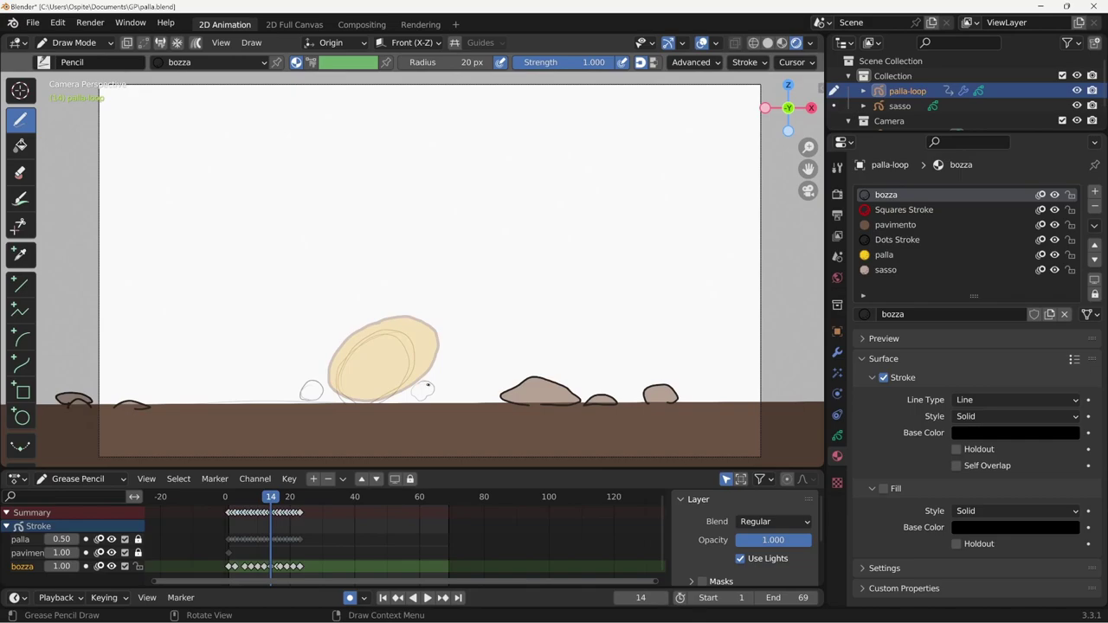
{"action": "left_click_drag", "start_coordinate": [421, 390], "coordinate": [425, 389], "text": "ctrl"}
{"action": "key", "text": "Right"}
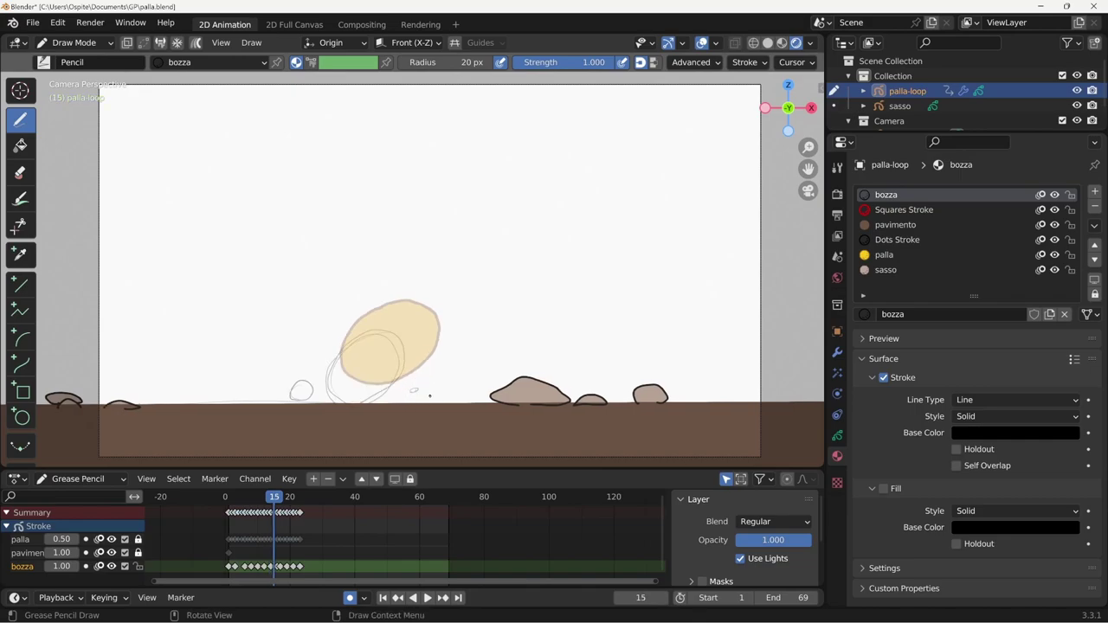
{"action": "key", "text": "Right"}
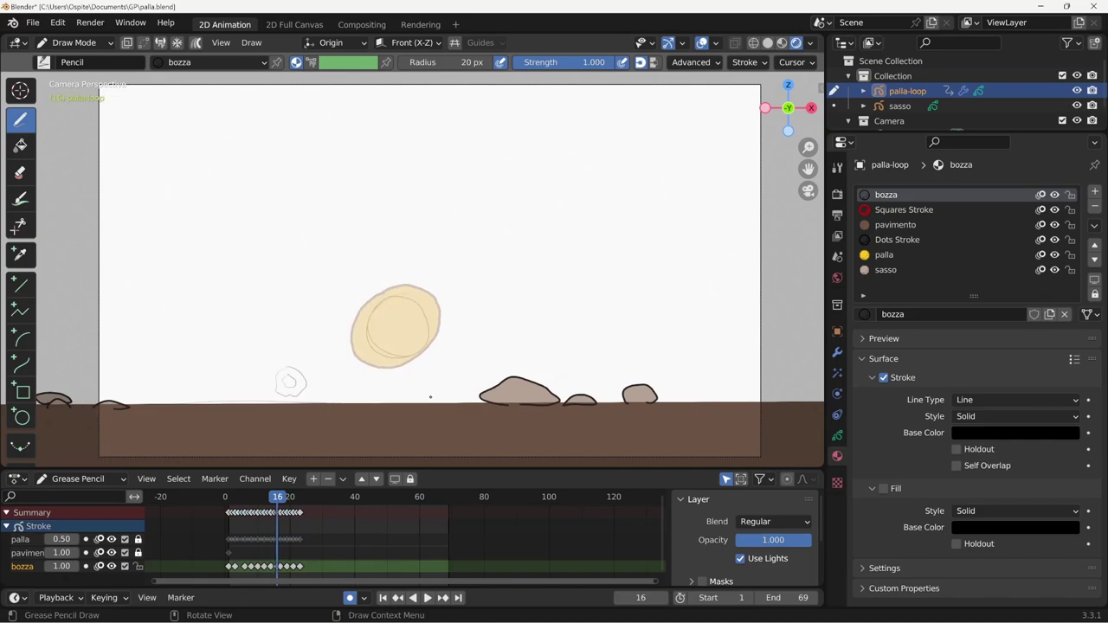
{"action": "key", "text": "Left"}
{"action": "key", "text": "Left"}
{"action": "key", "text": "Left"}
{"action": "key", "text": "Left"}
{"action": "key", "text": "Left"}
{"action": "key", "text": "Left"}
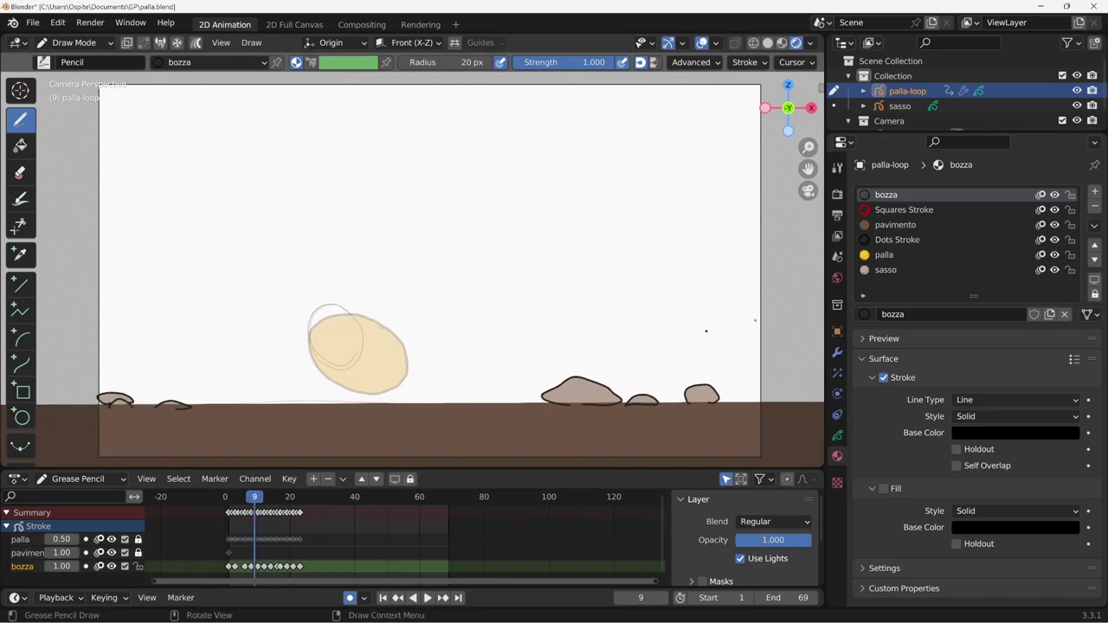
Add a new drawing layer named fumo.
{"action": "left_click", "coordinate": [838, 435]}
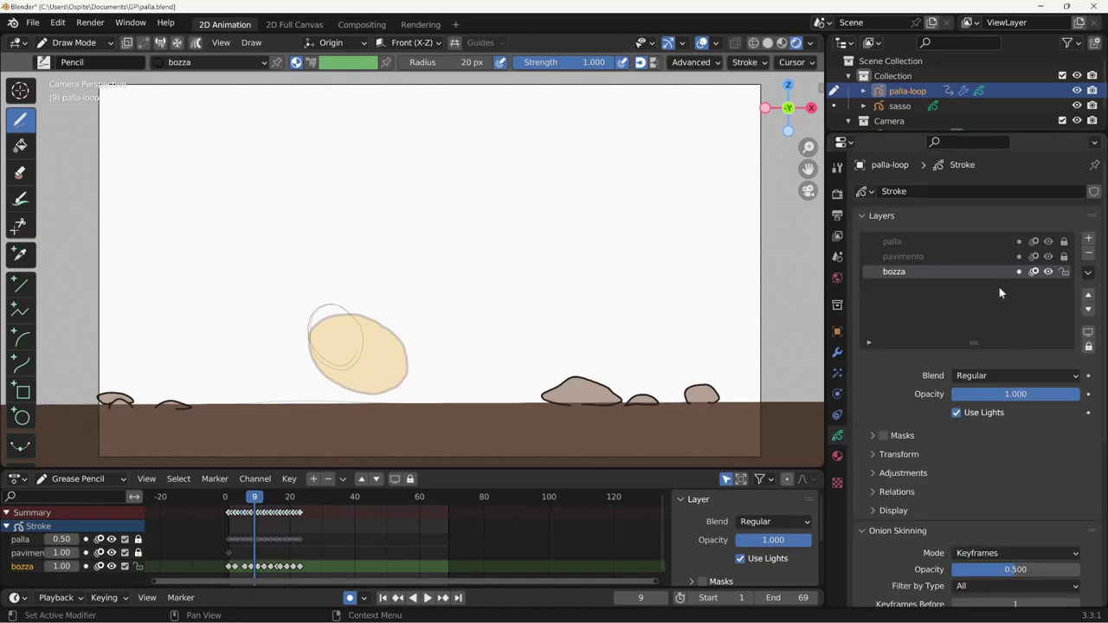
{"action": "left_click", "coordinate": [1089, 238]}
{"action": "double_click", "coordinate": [904, 273]}
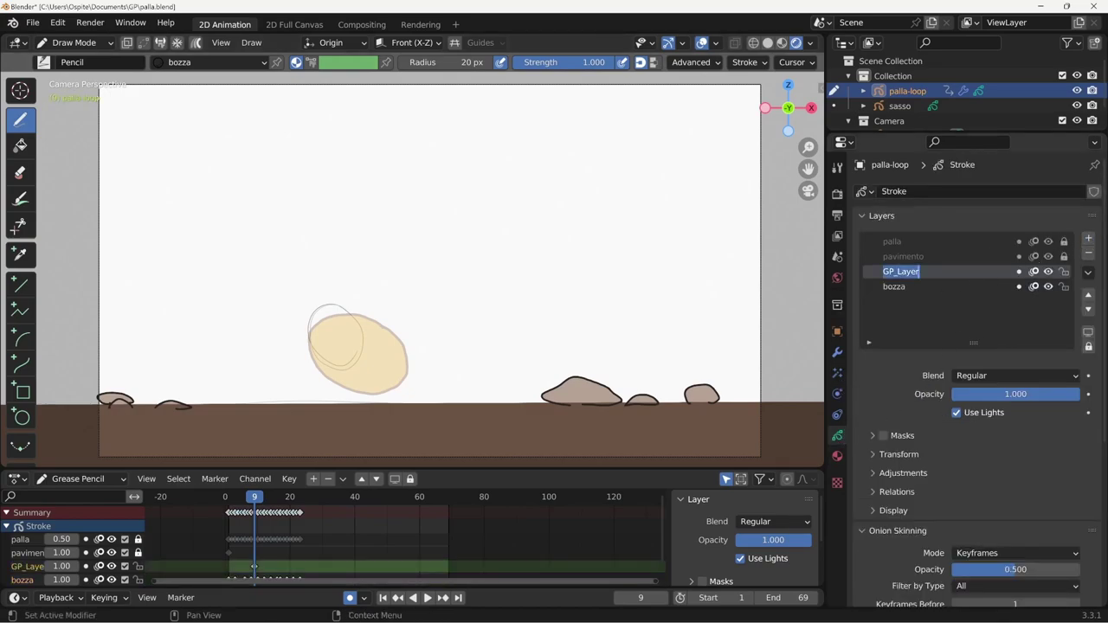
{"action": "type", "text": "fumo"}
{"action": "key", "text": "Return"}
Add a material slot with a single-user copy of sasso, renamed fumo.
{"action": "left_click", "coordinate": [837, 456]}
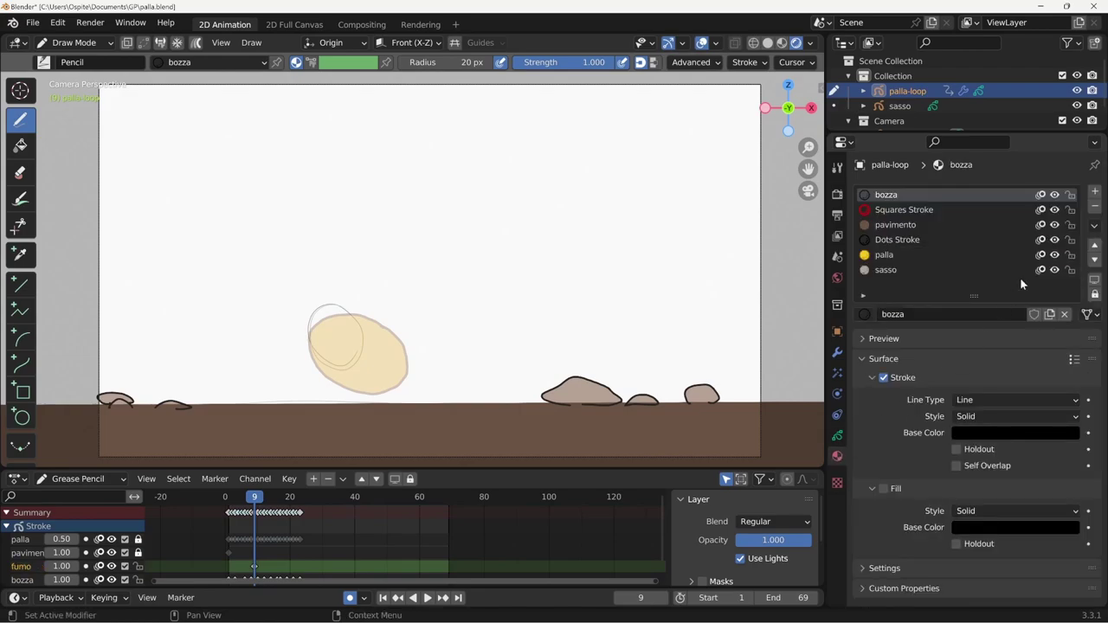
{"action": "left_click", "coordinate": [1094, 192]}
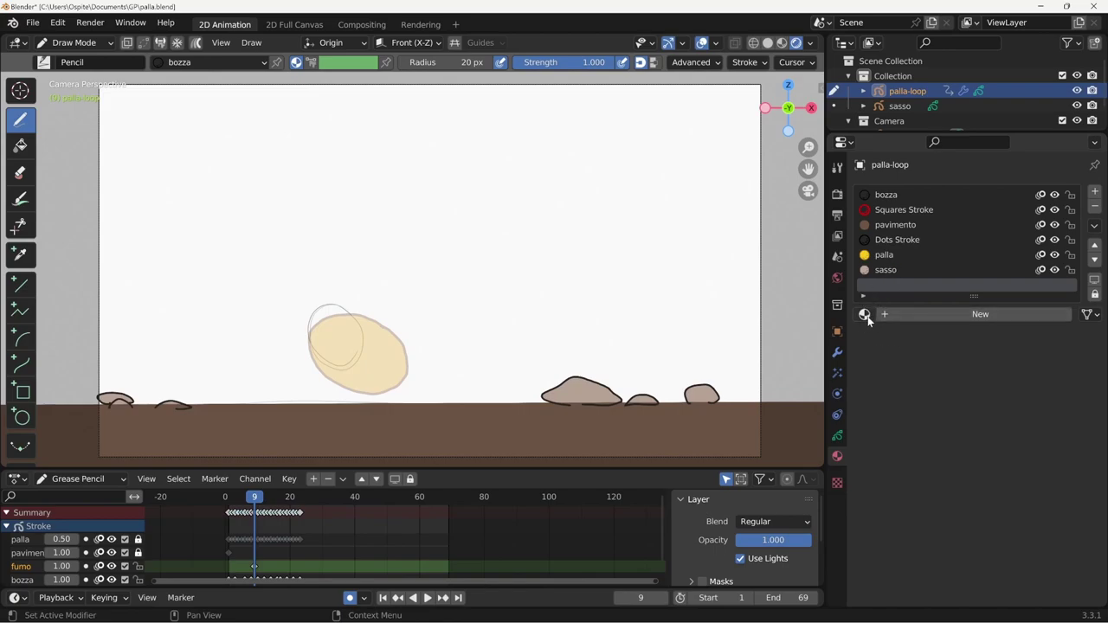
{"action": "left_click", "coordinate": [887, 270]}
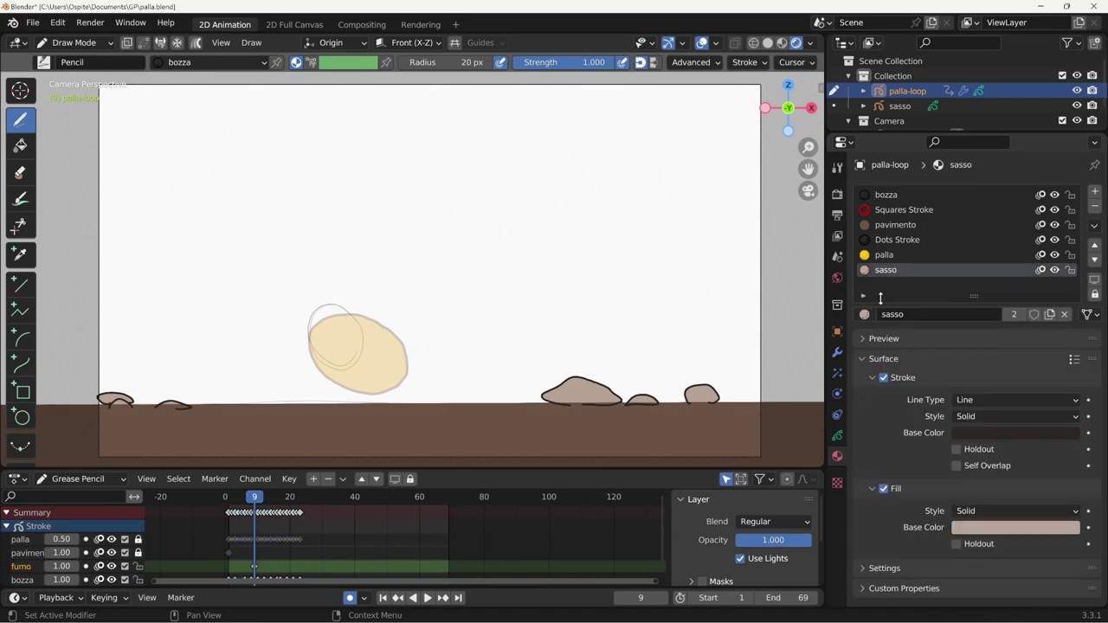
{"action": "left_click", "coordinate": [1014, 315]}
{"action": "double_click", "coordinate": [915, 314]}
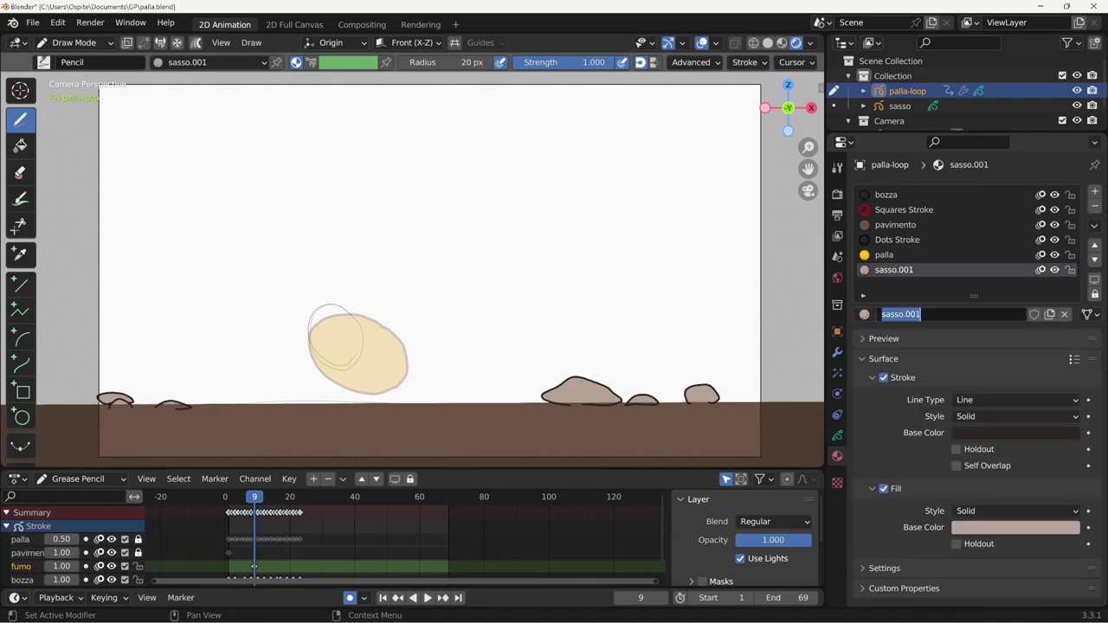
{"action": "type", "text": "fumo"}
{"action": "key", "text": "Return"}
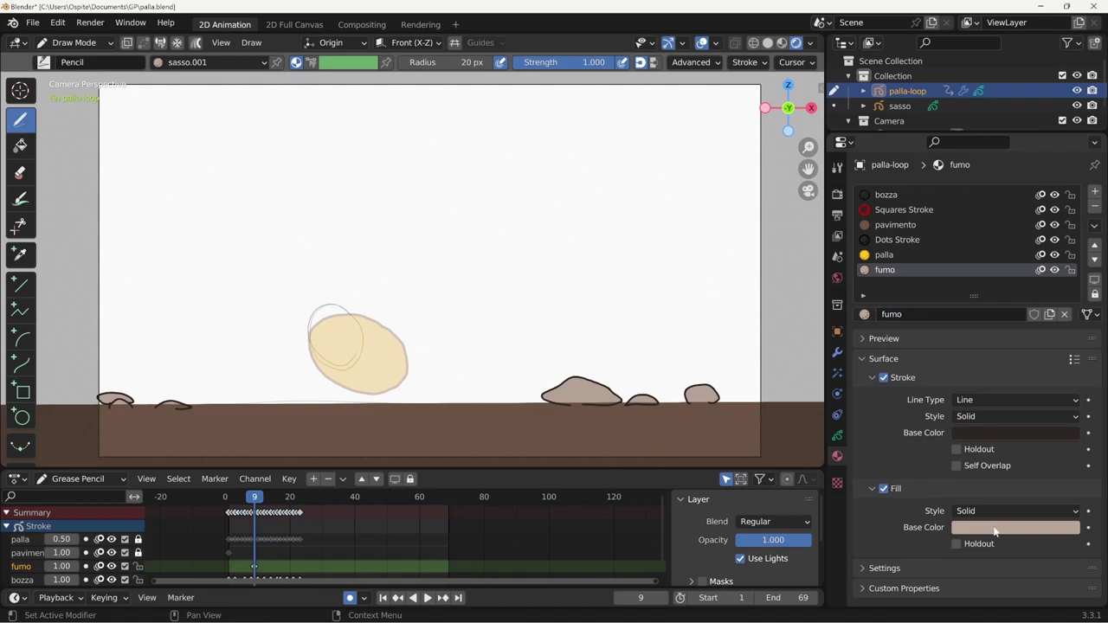
Make the fumo fill colour a brighter, partly transparent, desaturated pale lavender.
{"action": "left_click", "coordinate": [996, 532]}
{"action": "left_click_drag", "start_coordinate": [1070, 342], "coordinate": [1068, 331]}
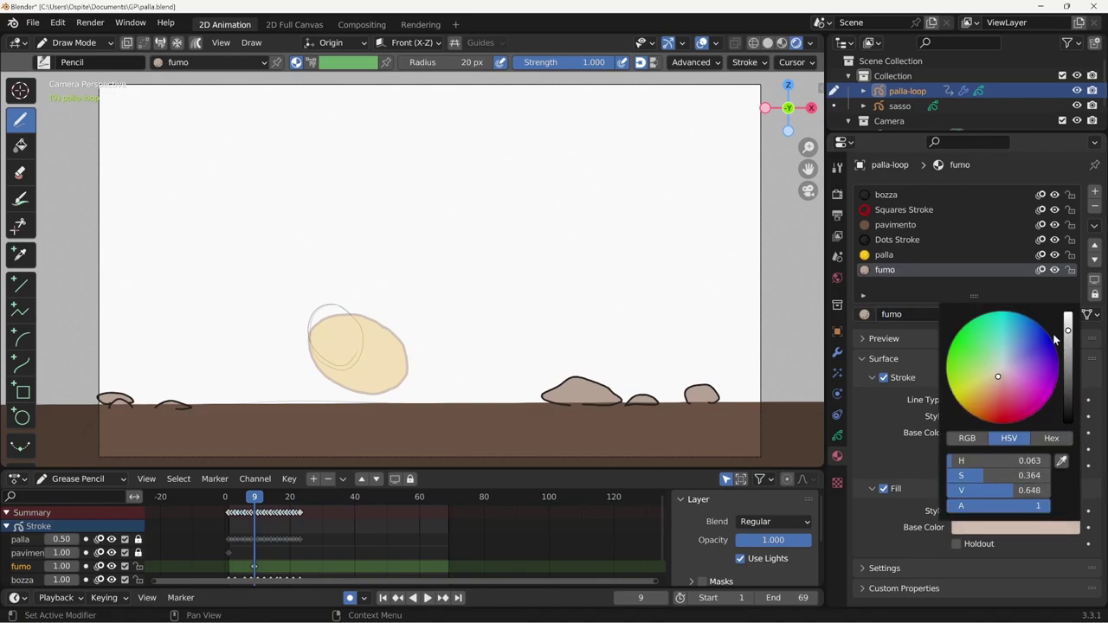
{"action": "left_click_drag", "start_coordinate": [1038, 512], "coordinate": [996, 508]}
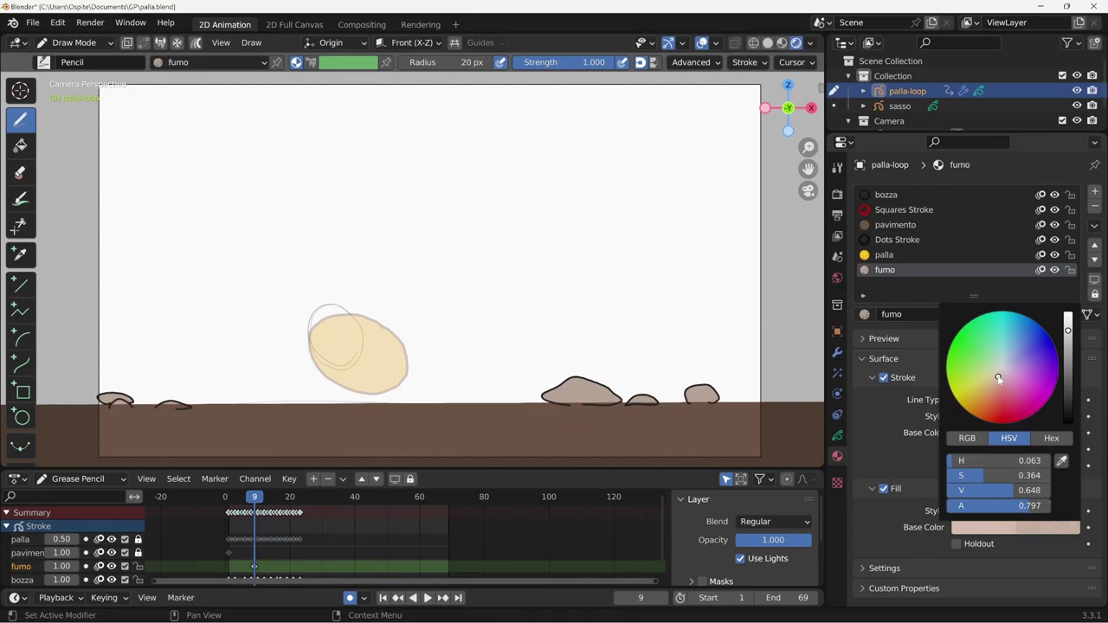
{"action": "left_click_drag", "start_coordinate": [989, 482], "coordinate": [937, 478]}
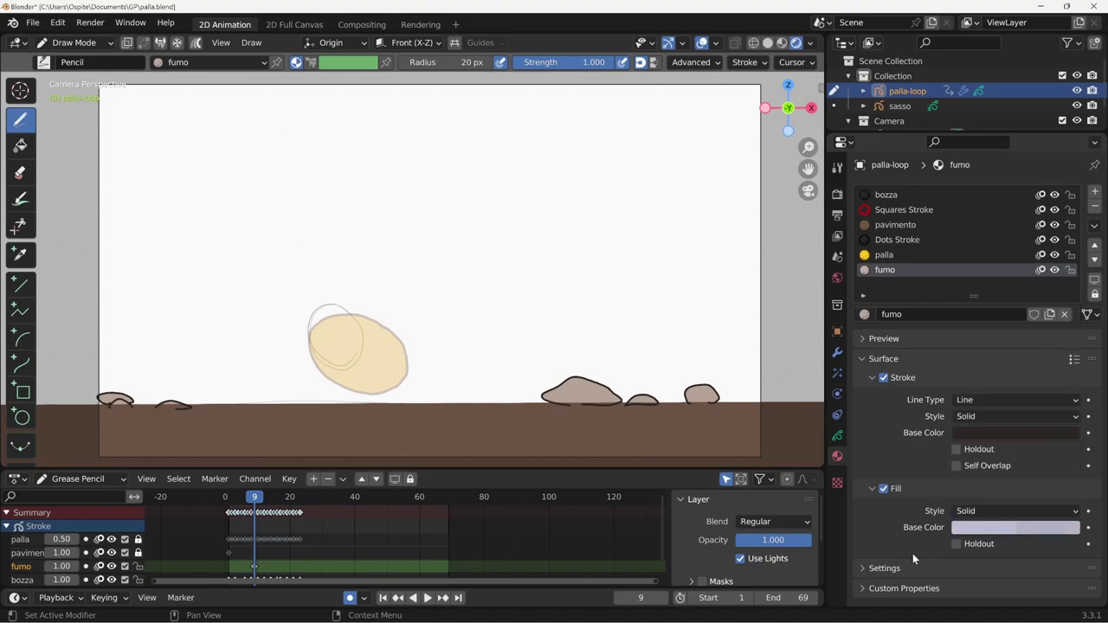
Sample the lavender fill for the stroke colour, then lower its alpha to 0.761 and darken it slightly.
{"action": "left_click", "coordinate": [1032, 432]}
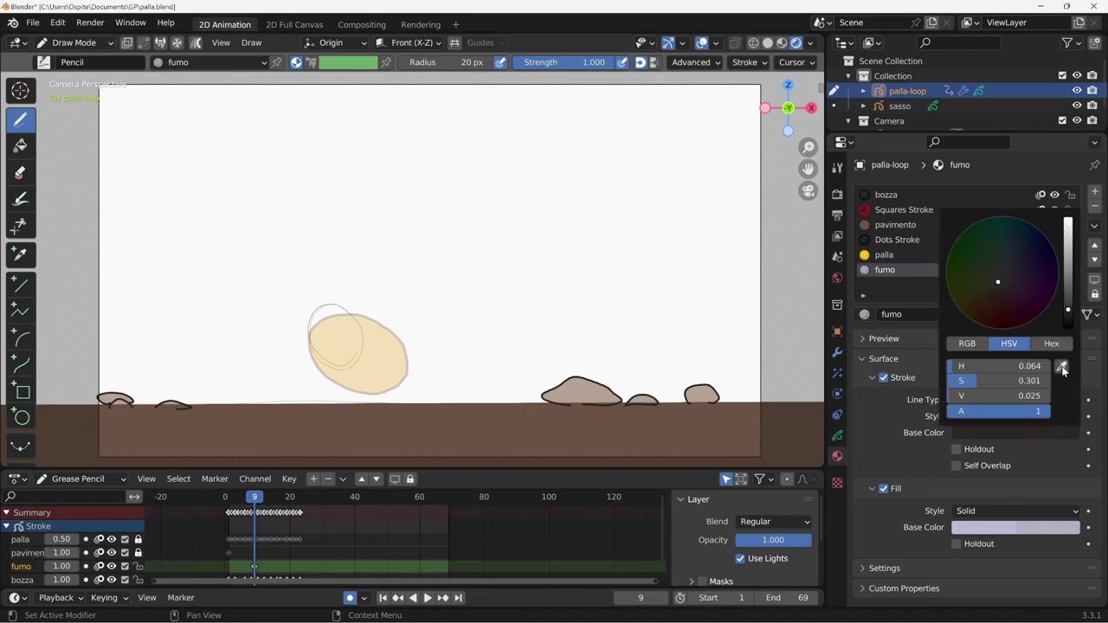
{"action": "left_click", "coordinate": [1063, 371]}
{"action": "left_click", "coordinate": [1014, 525]}
{"action": "left_click", "coordinate": [1020, 437]}
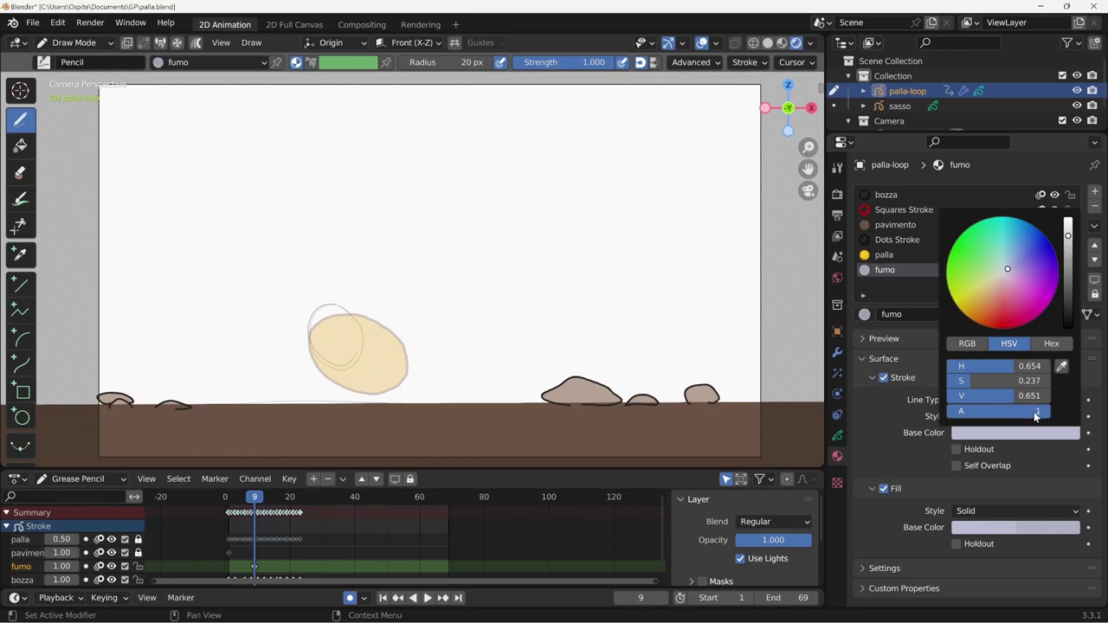
{"action": "left_click_drag", "start_coordinate": [1036, 417], "coordinate": [1002, 413]}
{"action": "left_click_drag", "start_coordinate": [1068, 236], "coordinate": [1071, 273]}
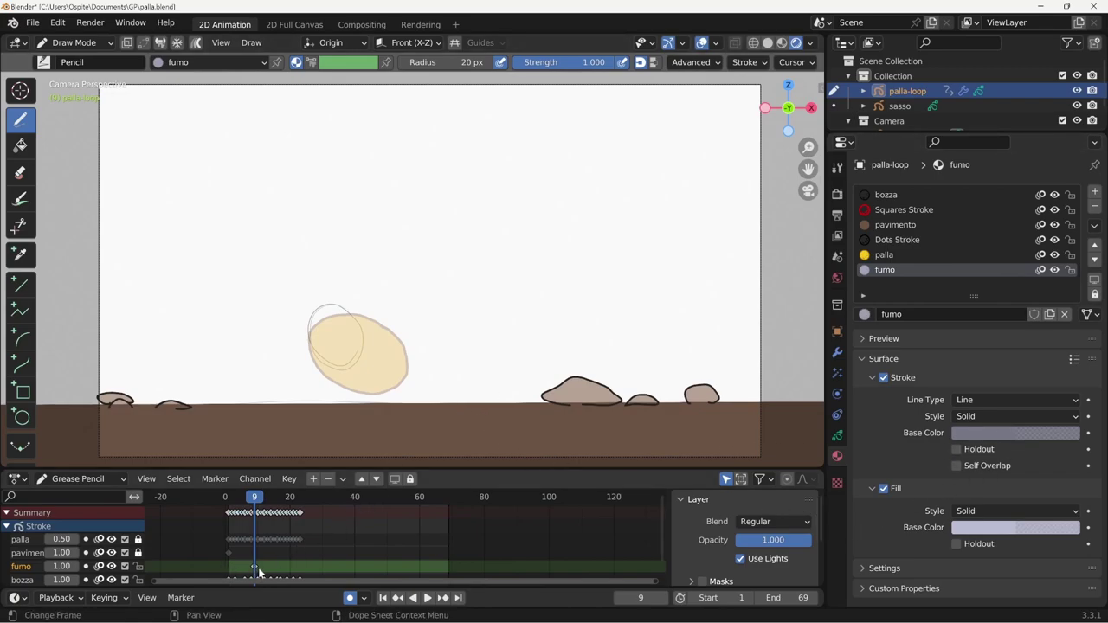
Draw smoke puffs right of the ball on frames 10, 12, 14 and 16, then preview playback.
{"action": "key", "text": "Right"}
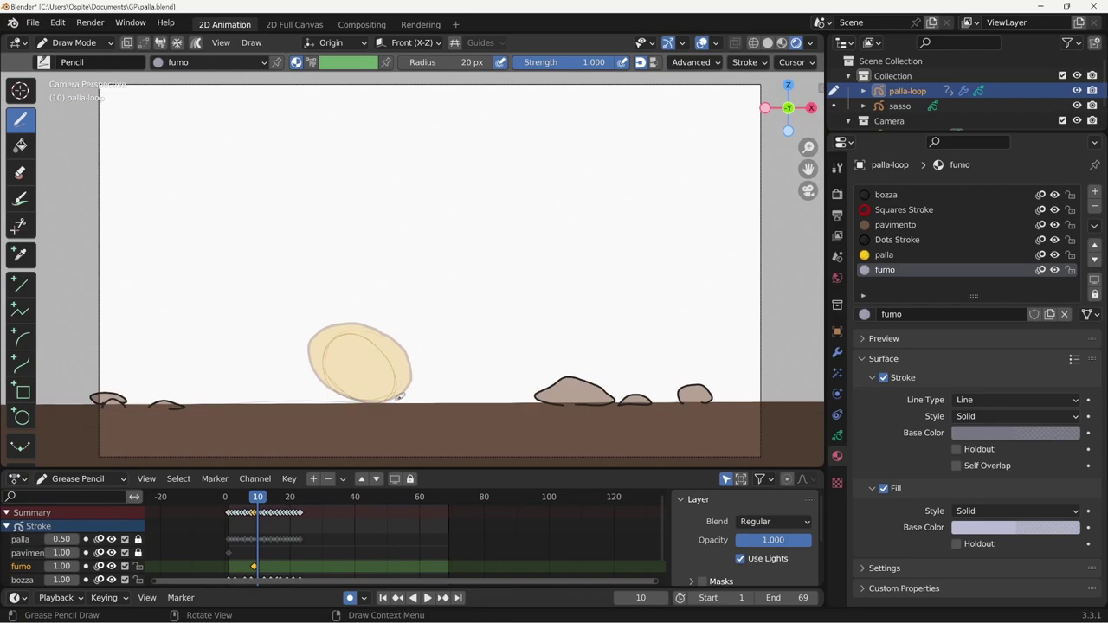
{"action": "left_click_drag", "start_coordinate": [398, 396], "coordinate": [409, 396]}
{"action": "key", "text": "Right"}
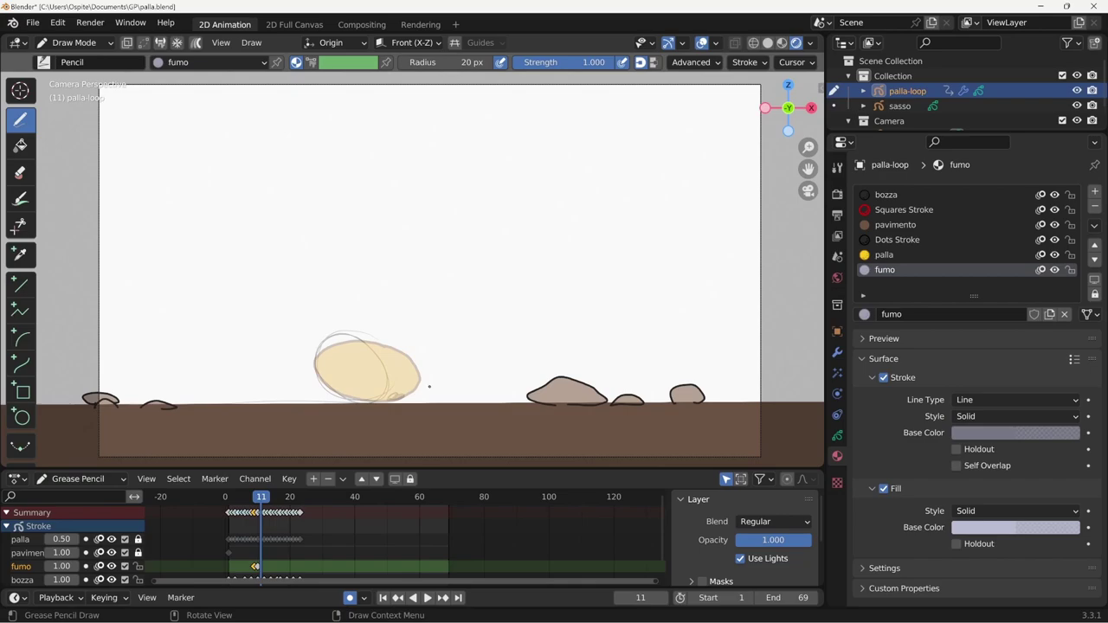
{"action": "key", "text": "Right"}
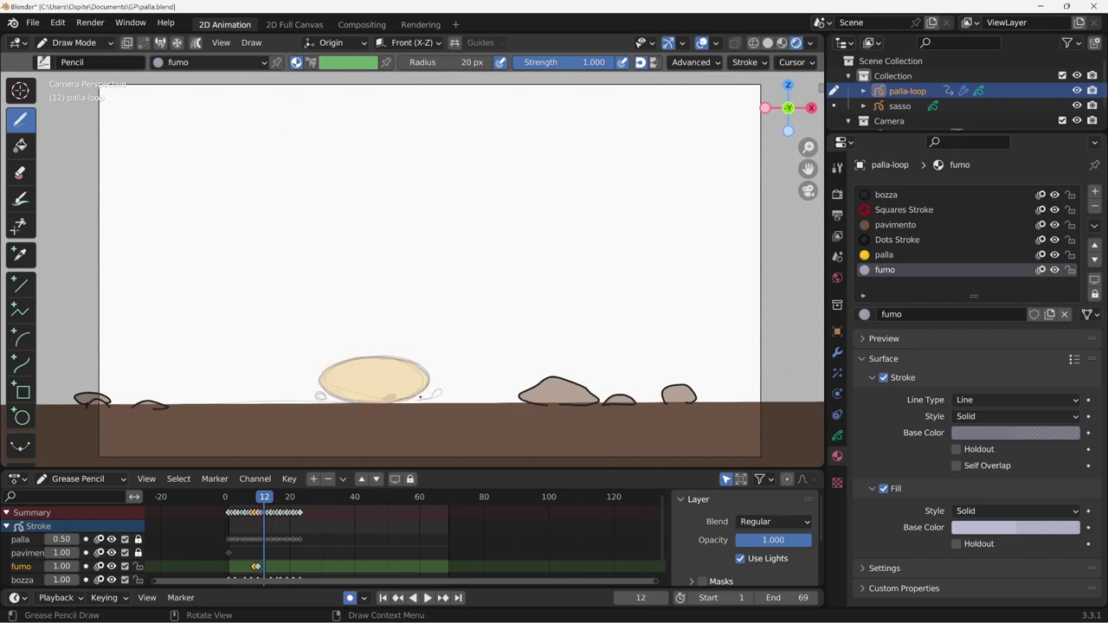
{"action": "left_click_drag", "start_coordinate": [419, 398], "coordinate": [420, 400]}
{"action": "key", "text": "Right"}
{"action": "key", "text": "Right"}
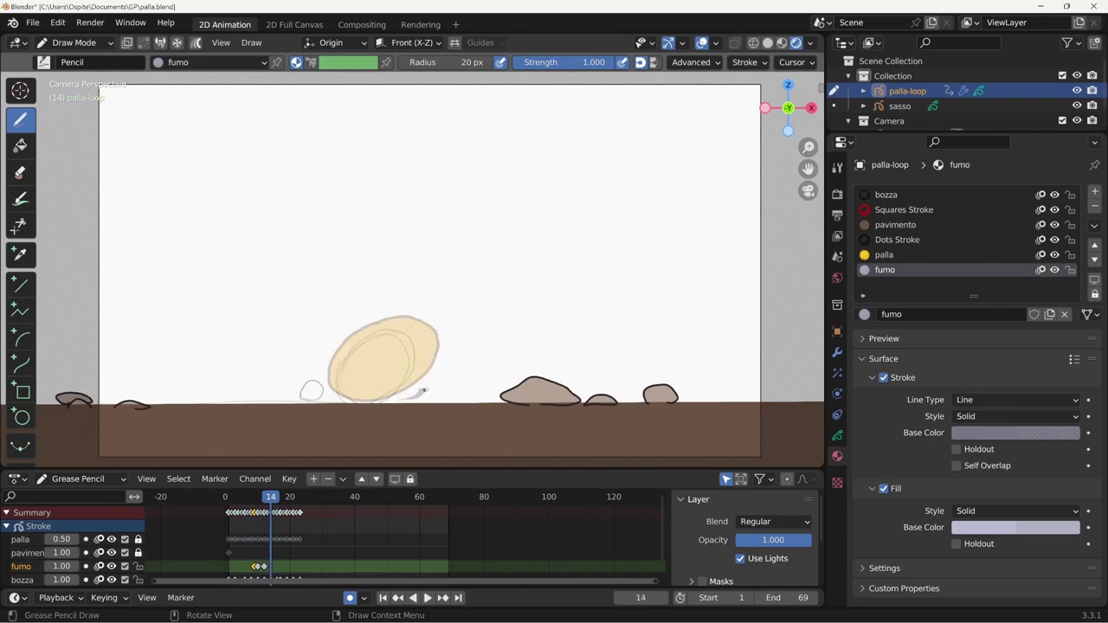
{"action": "left_click_drag", "start_coordinate": [422, 392], "coordinate": [425, 390]}
{"action": "key", "text": "Right"}
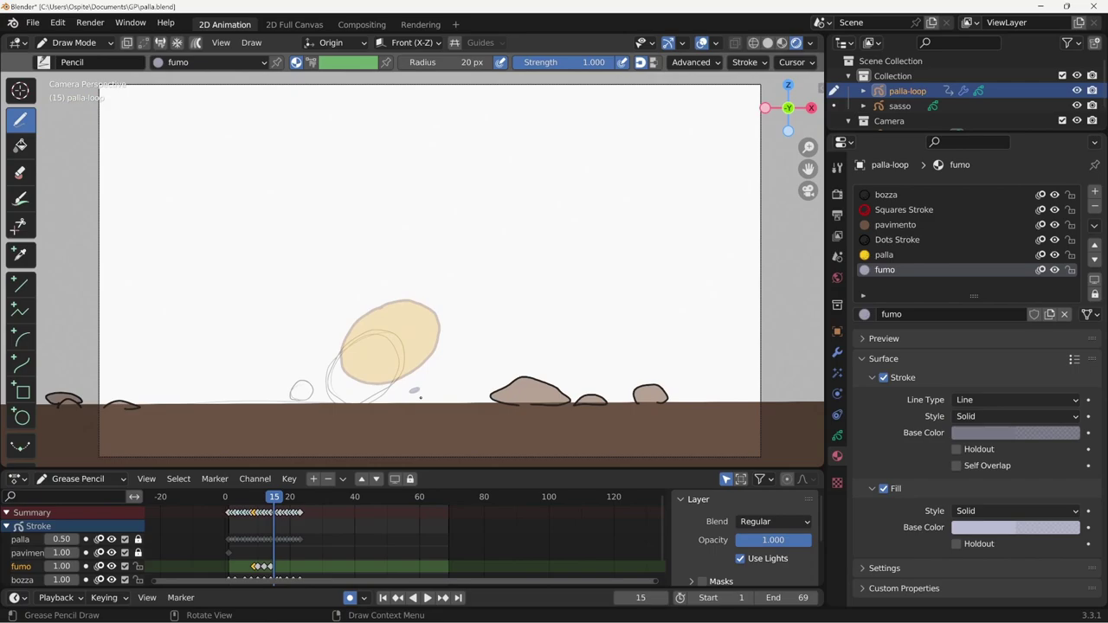
{"action": "key", "text": "Right"}
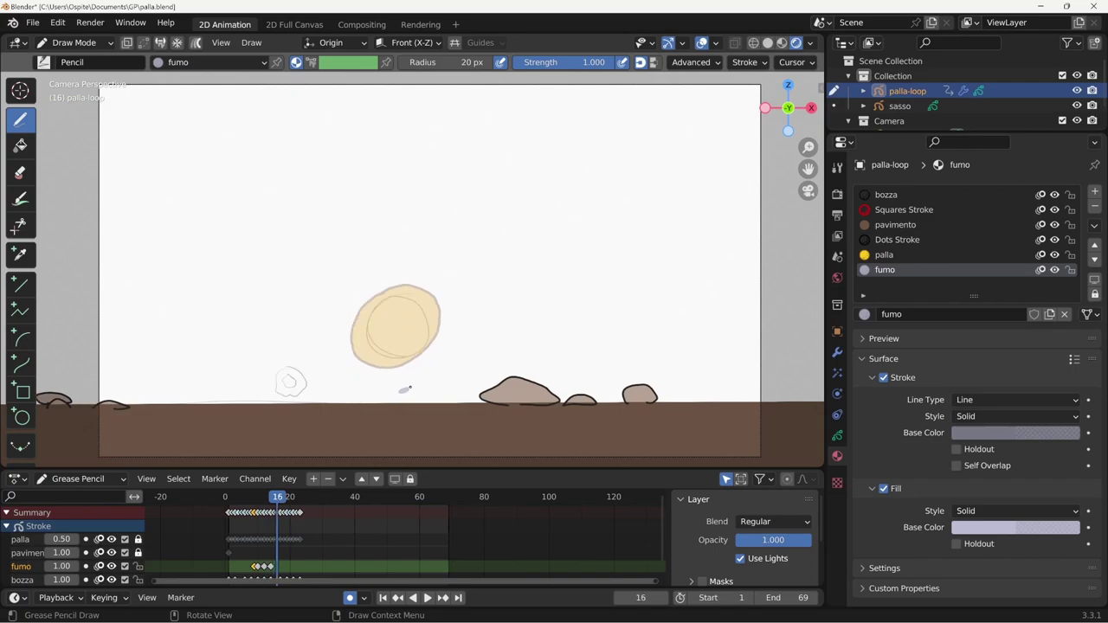
{"action": "left_click", "coordinate": [411, 388]}
{"action": "key", "text": "space"}
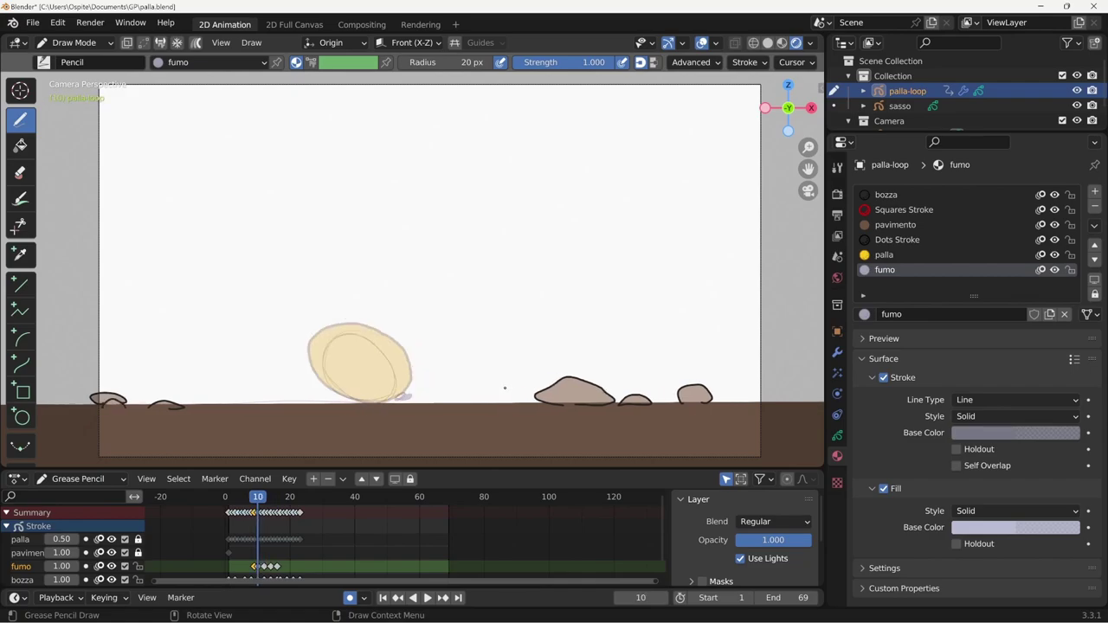
Add grey smoke left of the ball on frames 11, 12, 14 and 16, then advance to frame 18.
{"action": "key", "text": "Left"}
{"action": "key", "text": "Right"}
{"action": "key", "text": "Right"}
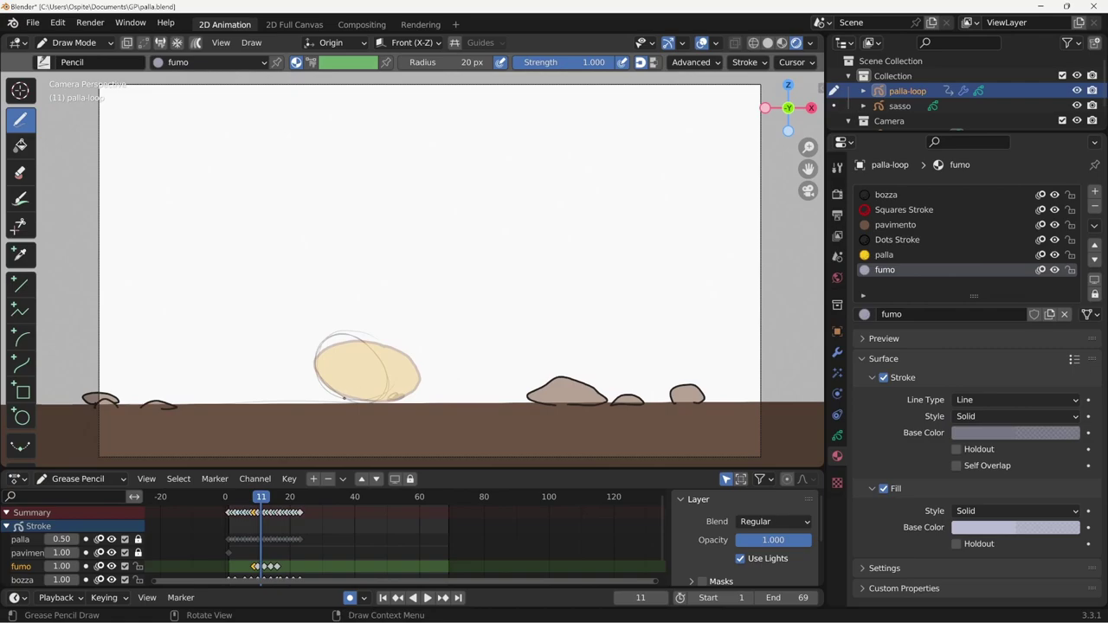
{"action": "left_click_drag", "start_coordinate": [344, 398], "coordinate": [338, 398]}
{"action": "key", "text": "Right"}
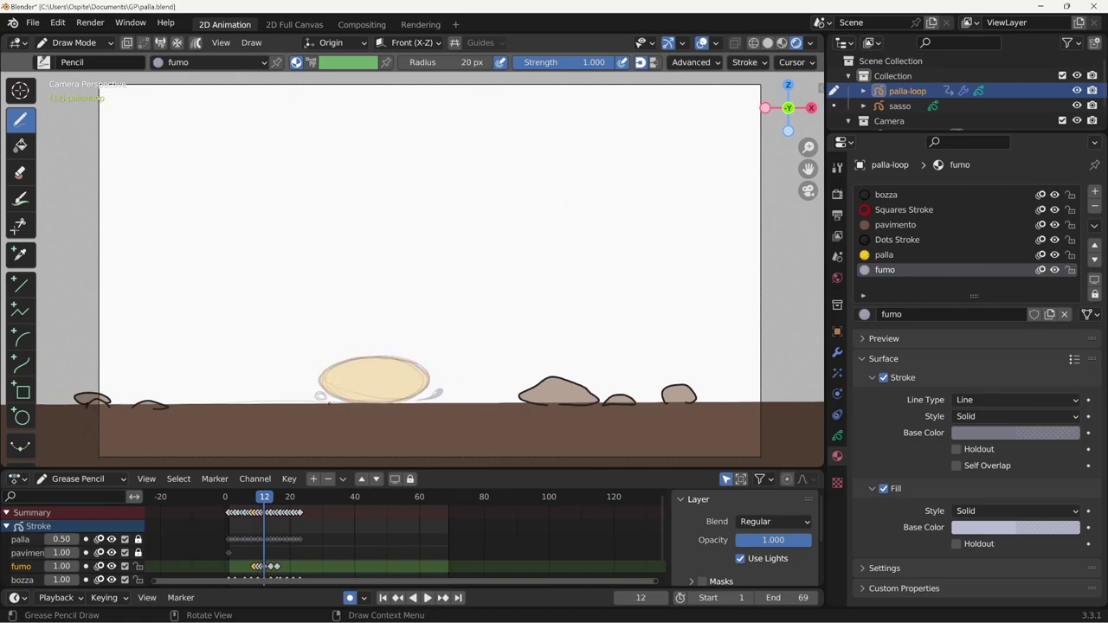
{"action": "left_click_drag", "start_coordinate": [317, 394], "coordinate": [328, 399]}
{"action": "key", "text": "Right"}
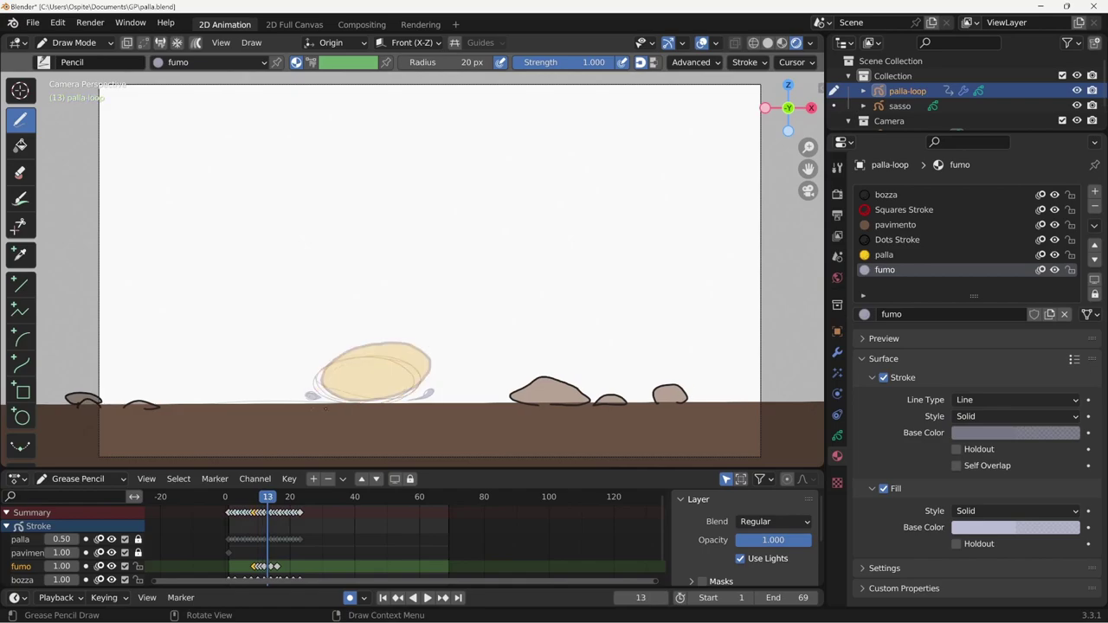
{"action": "key", "text": "Right"}
{"action": "mouse_move", "coordinate": [320, 389]}
{"action": "left_mouse_down"}
{"action": "mouse_move", "coordinate": [311, 383]}
{"action": "mouse_move", "coordinate": [324, 395]}
{"action": "mouse_move", "coordinate": [313, 397]}
{"action": "left_mouse_up"}
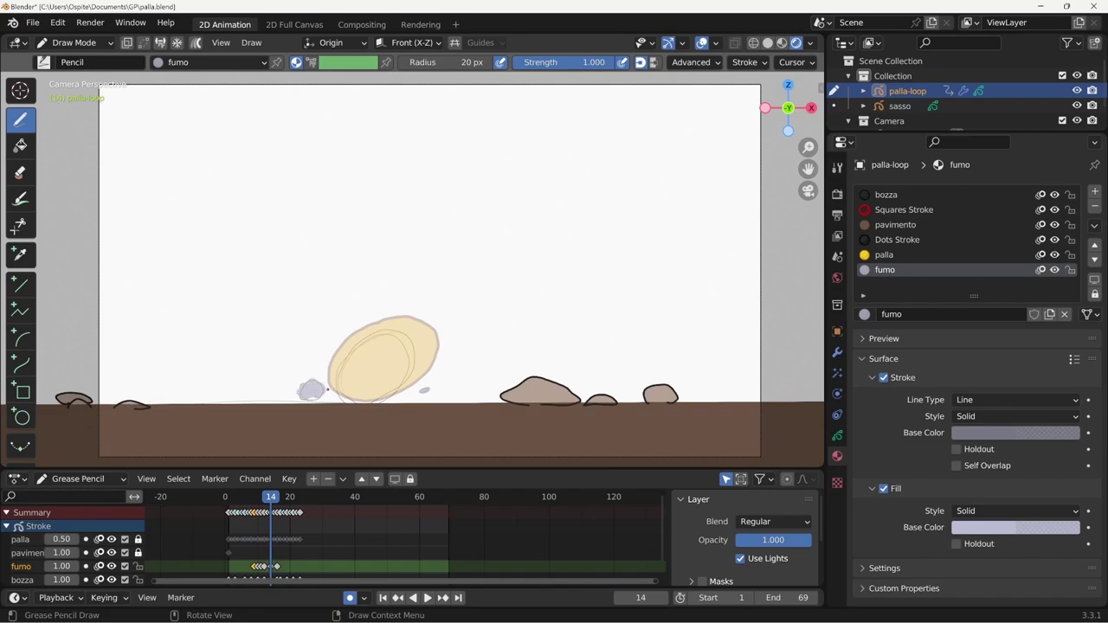
{"action": "key", "text": "Right"}
{"action": "key", "text": "Right"}
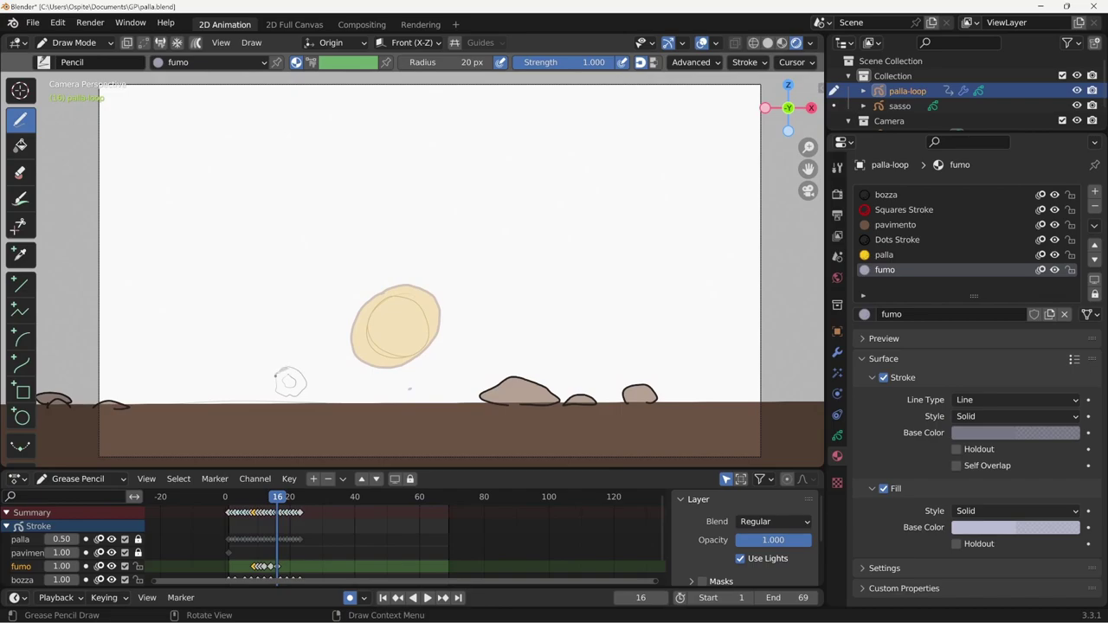
{"action": "mouse_move", "coordinate": [278, 372]}
{"action": "left_mouse_down"}
{"action": "mouse_move", "coordinate": [282, 397]}
{"action": "mouse_move", "coordinate": [299, 391]}
{"action": "mouse_move", "coordinate": [295, 374]}
{"action": "mouse_move", "coordinate": [308, 386]}
{"action": "mouse_move", "coordinate": [298, 377]}
{"action": "left_mouse_up"}
{"action": "key", "text": "Right"}
{"action": "key", "text": "Right"}
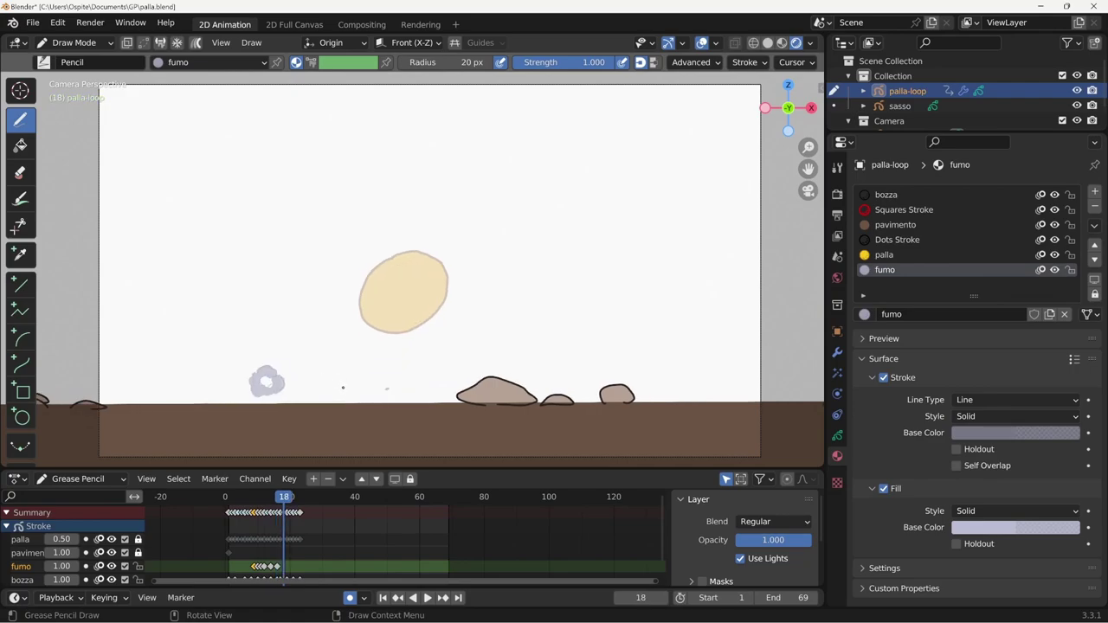
Try small smoke marks on frames 18 and 19 of the fumo layer, undoing each attempt.
{"action": "key", "text": "Right"}
{"action": "key", "text": "Left"}
{"action": "mouse_move", "coordinate": [272, 368]}
{"action": "left_mouse_down"}
{"action": "mouse_move", "coordinate": [257, 383]}
{"action": "mouse_move", "coordinate": [285, 382]}
{"action": "left_mouse_up"}
{"action": "key", "text": "ctrl+z"}
{"action": "key", "text": "Right"}
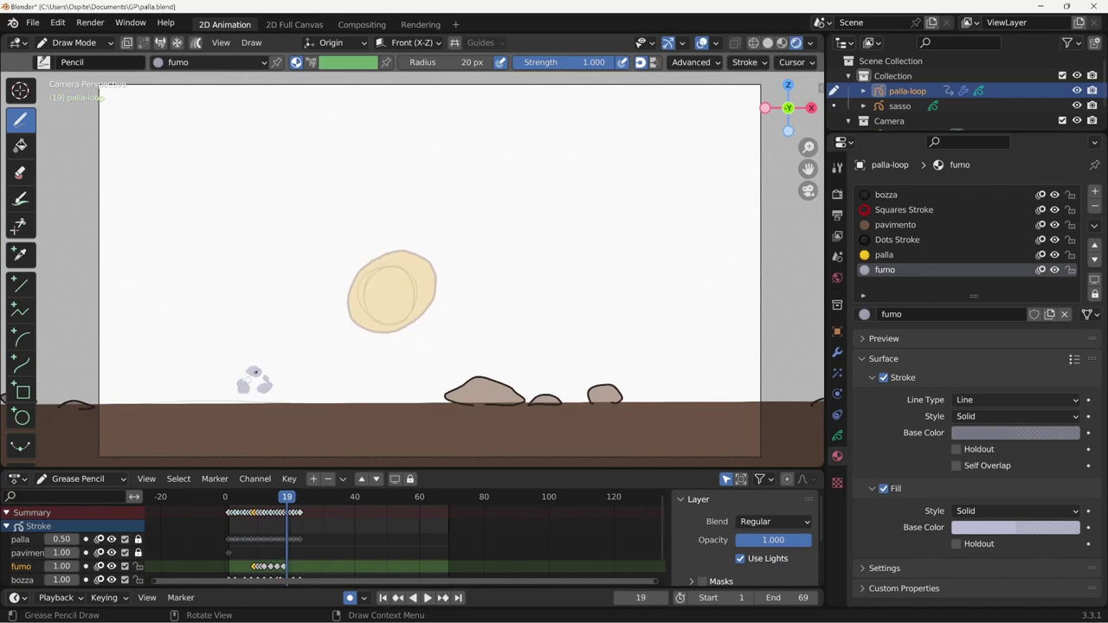
{"action": "left_click_drag", "start_coordinate": [255, 372], "coordinate": [251, 371]}
{"action": "key", "text": "ctrl+z"}
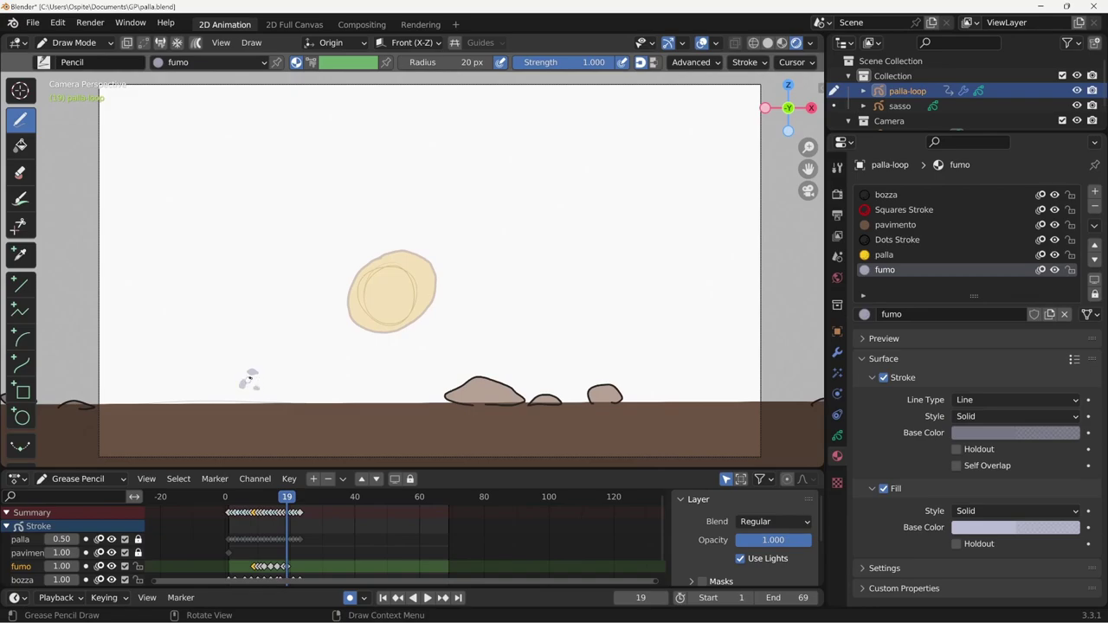
Draw a small dust stroke around frame 21 and add a tiny dust mark on frame 22.
{"action": "key", "text": "Right"}
{"action": "key", "text": "Right"}
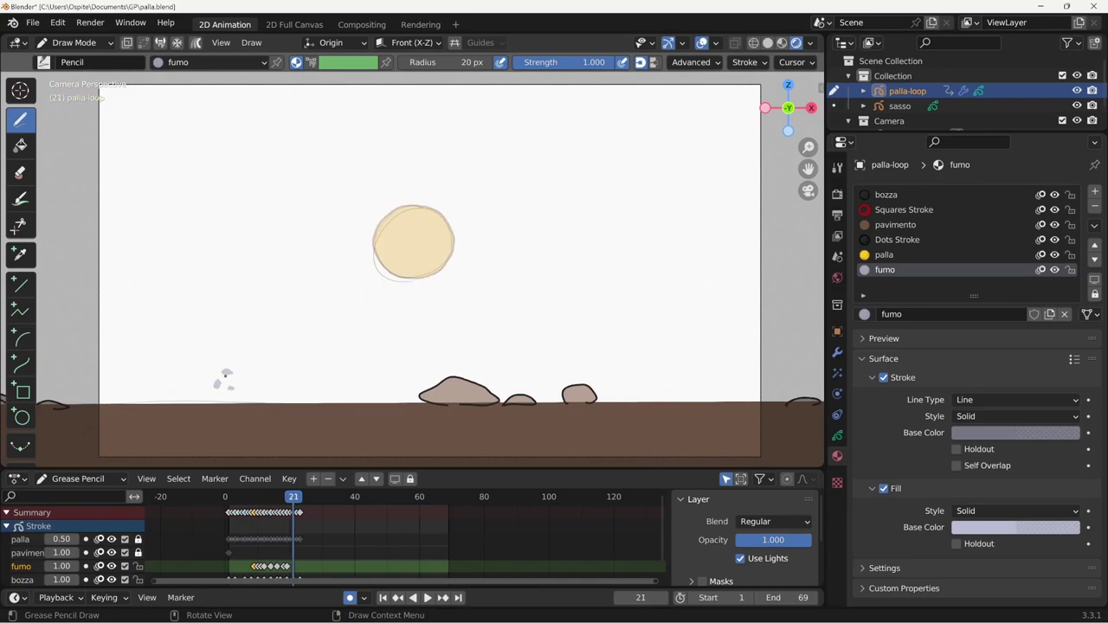
{"action": "left_click_drag", "start_coordinate": [226, 374], "coordinate": [221, 376]}
{"action": "key", "text": "ctrl+z"}
{"action": "key", "text": "Right"}
{"action": "key", "text": "Right"}
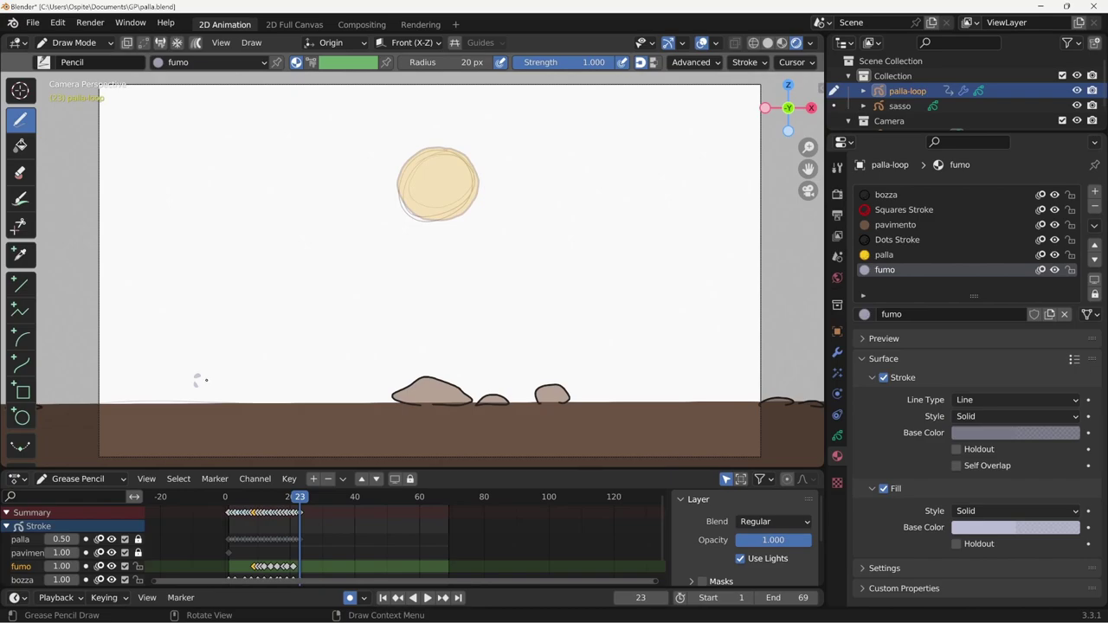
{"action": "key", "text": "Left"}
{"action": "left_click", "coordinate": [212, 381]}
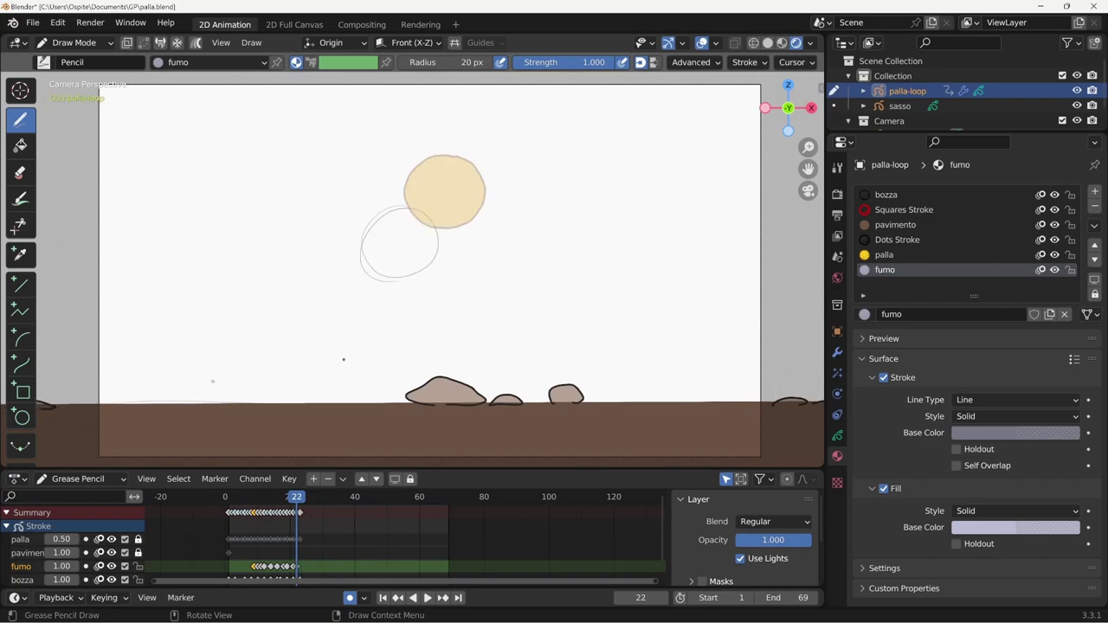
Draw a grey dust puff to the left of the squashed ball at frame 13.
{"action": "key", "text": "Left"}
{"action": "key", "text": "Left"}
{"action": "key", "text": "Left"}
{"action": "key", "text": "Left"}
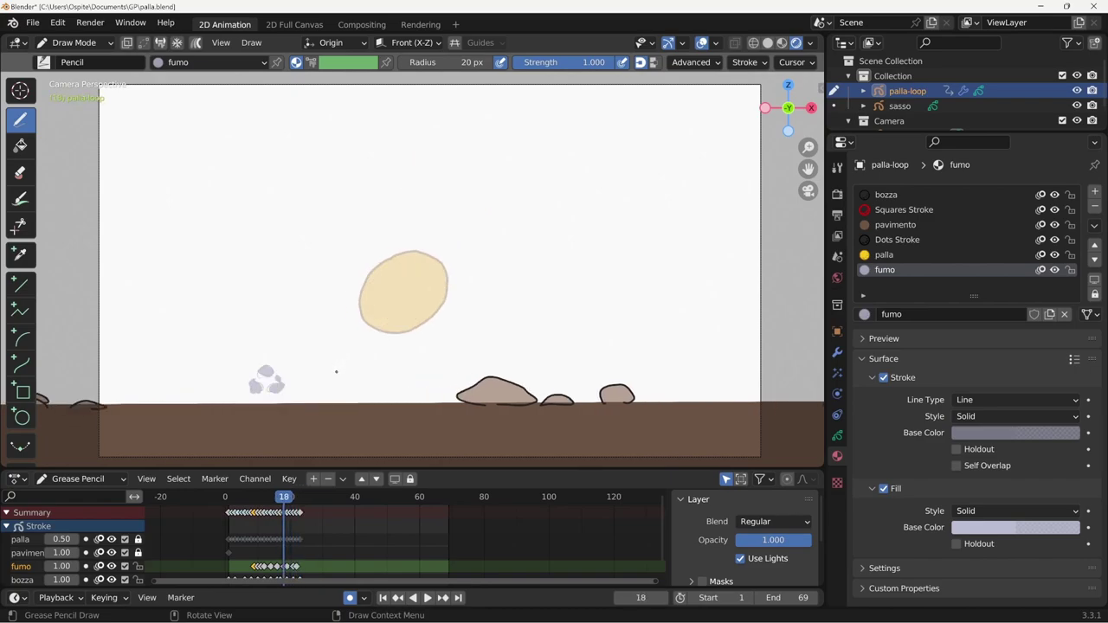
{"action": "key", "text": "Right"}
{"action": "key", "text": "Left"}
{"action": "key", "text": "Left"}
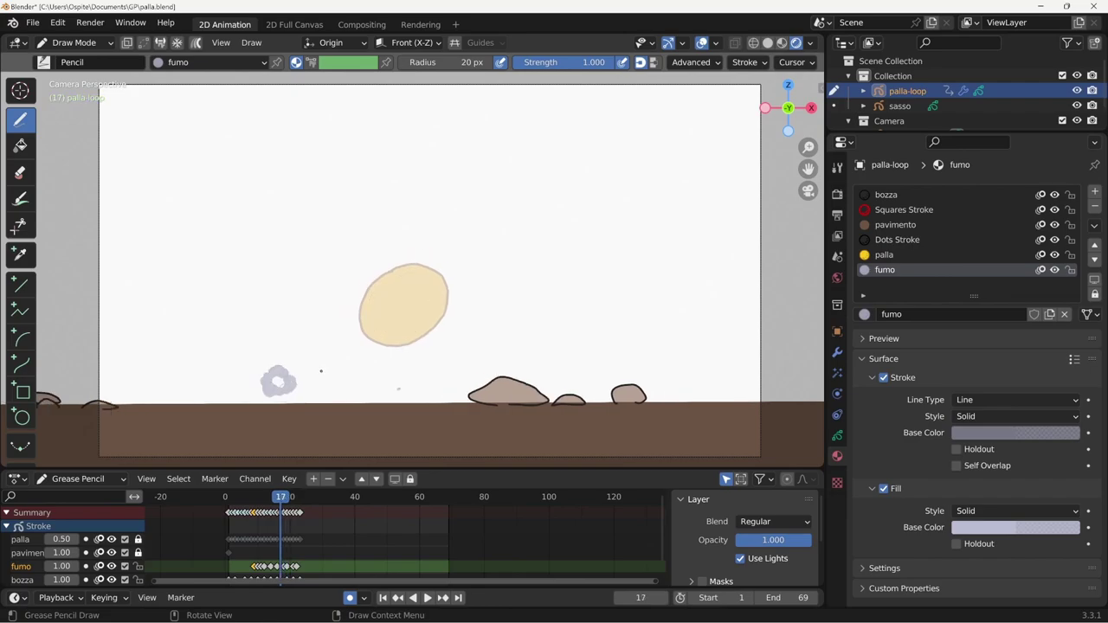
{"action": "key", "text": "Left"}
{"action": "key", "text": "Left"}
{"action": "key", "text": "Right"}
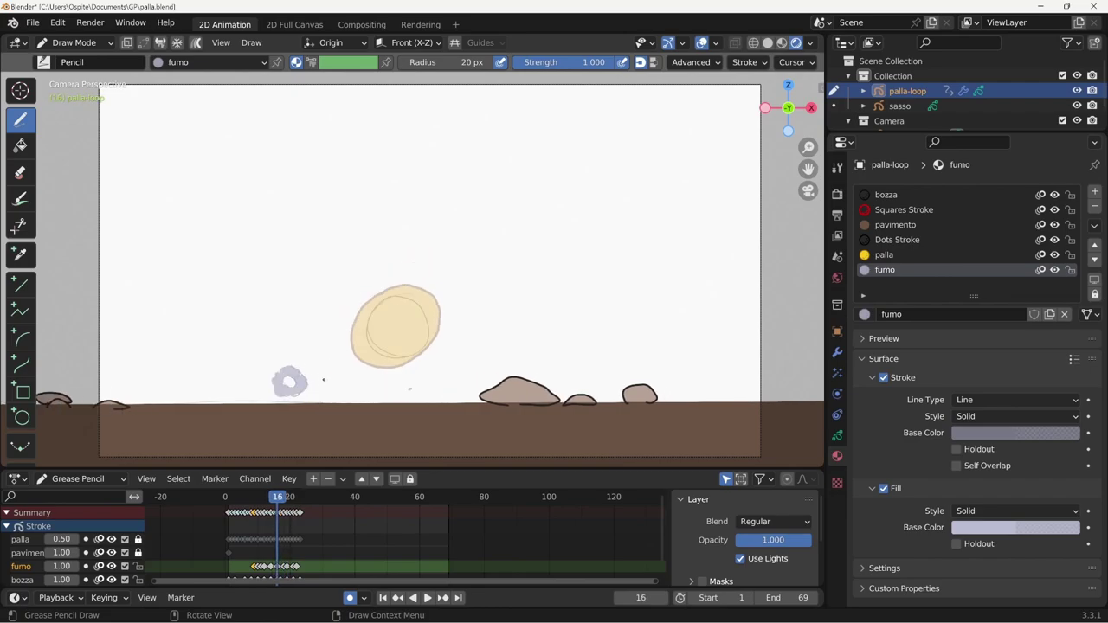
{"action": "key", "text": "Left"}
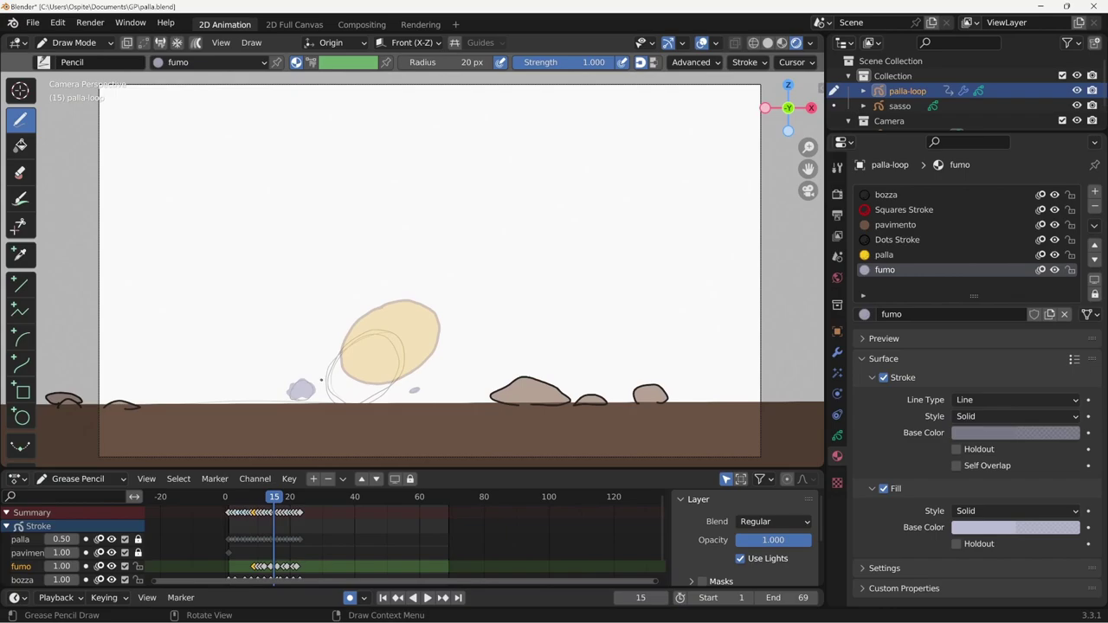
{"action": "key", "text": "Left"}
{"action": "key", "text": "Left"}
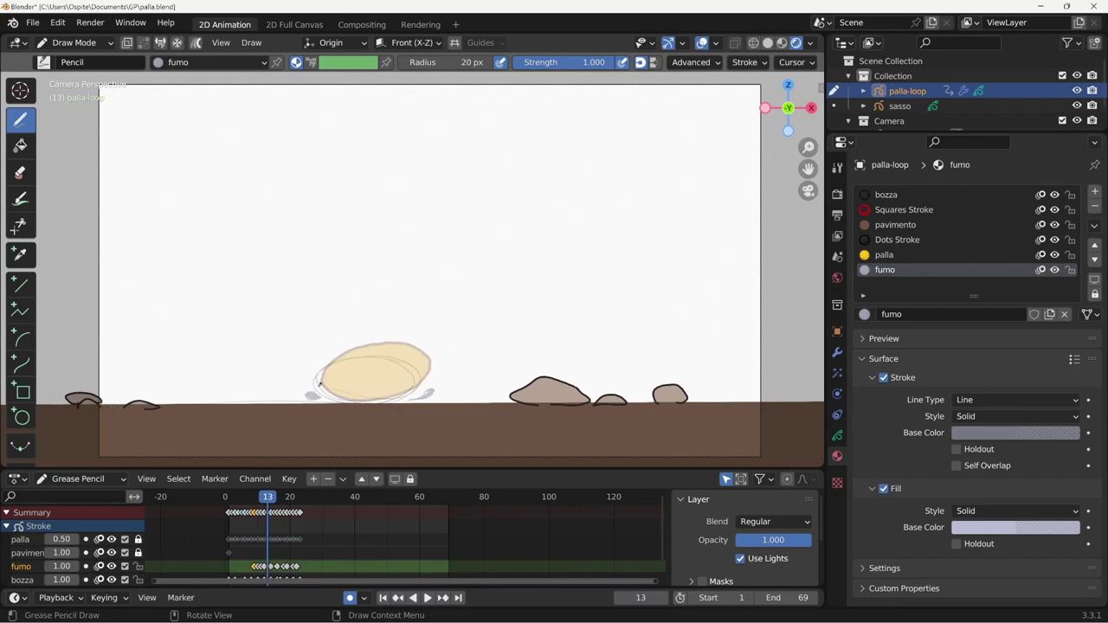
{"action": "key", "text": "Right"}
{"action": "key", "text": "Left"}
{"action": "key", "text": "Right"}
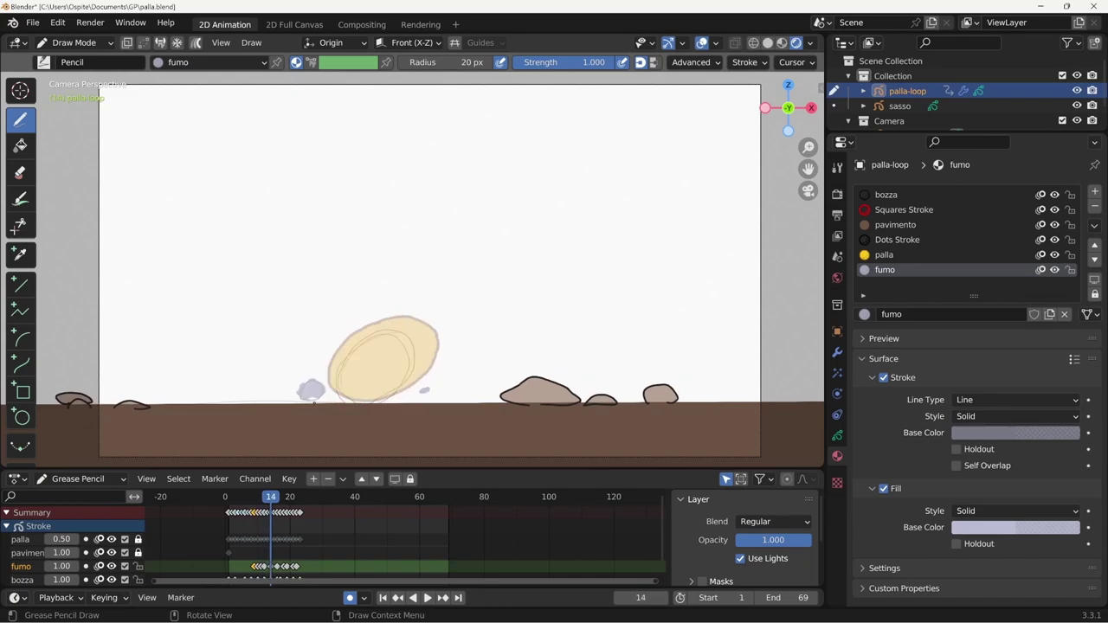
{"action": "key", "text": "Left"}
{"action": "key", "text": "Right"}
{"action": "key", "text": "Left"}
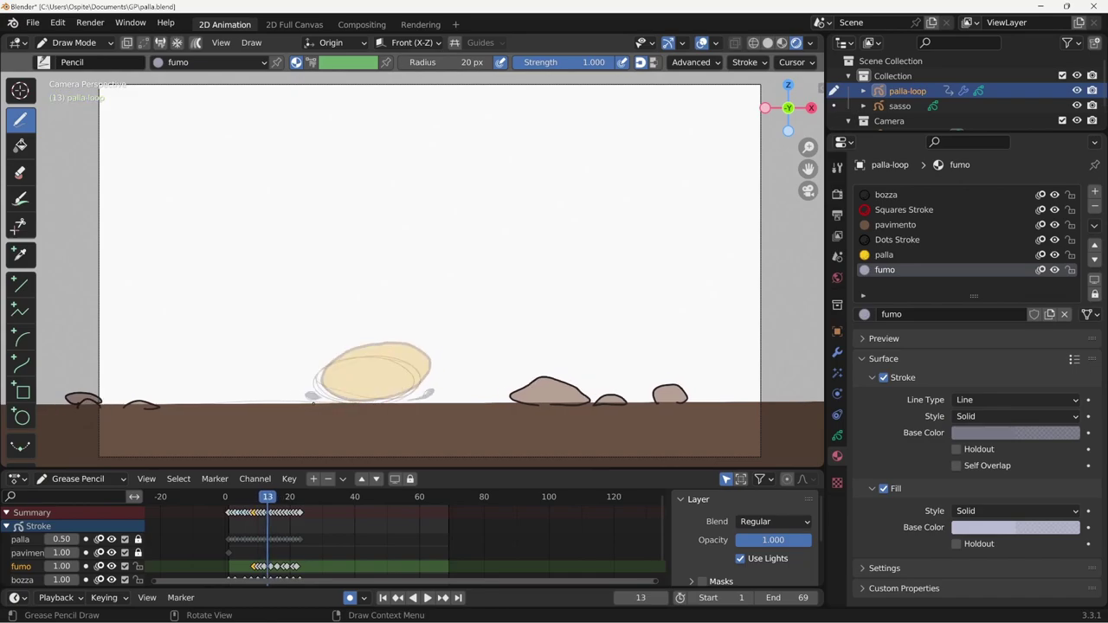
{"action": "left_click_drag", "start_coordinate": [307, 394], "coordinate": [301, 396]}
Thicken the small dust puff on frame 15, then step ahead to frame 17.
{"action": "key", "text": "Right"}
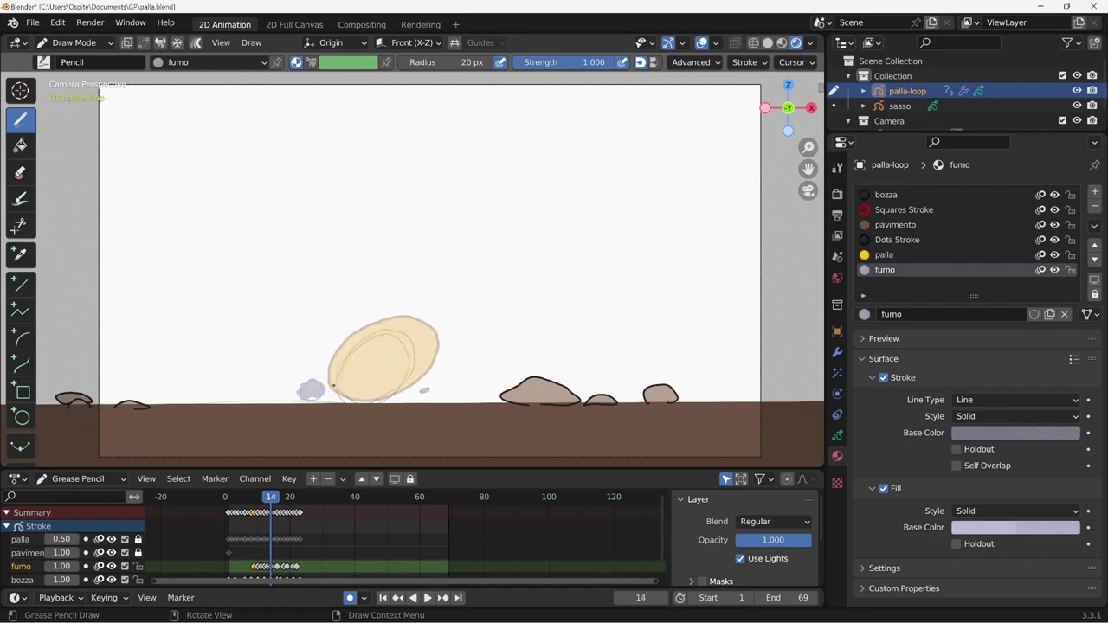
{"action": "key", "text": "Right"}
{"action": "key", "text": "Left"}
{"action": "key", "text": "Right"}
{"action": "key", "text": "Right"}
{"action": "key", "text": "Left"}
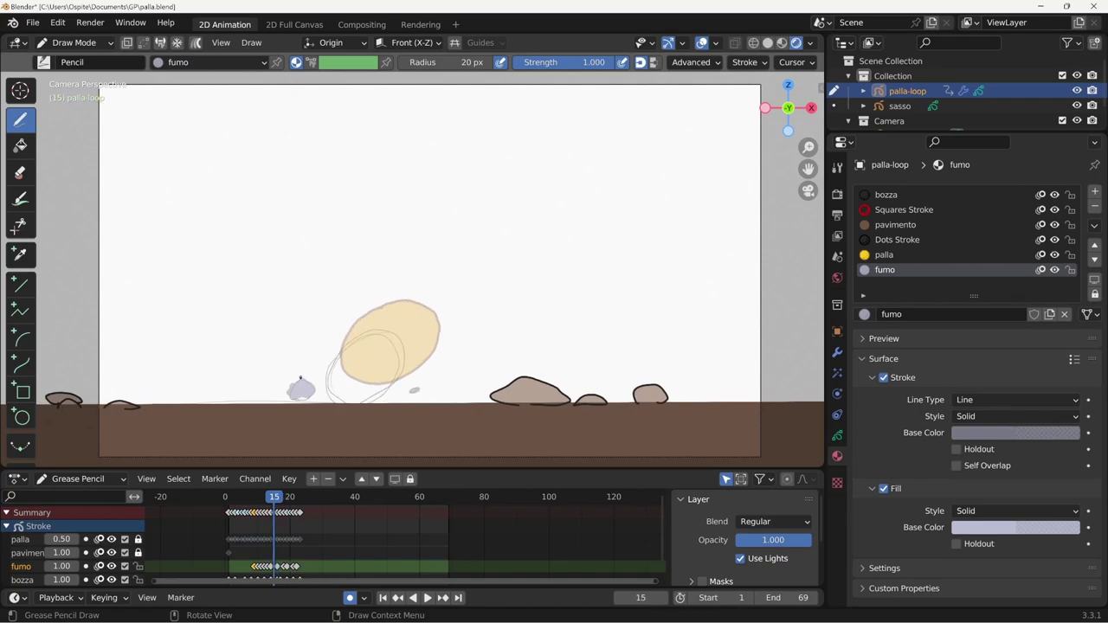
{"action": "left_click_drag", "start_coordinate": [301, 378], "coordinate": [299, 394]}
{"action": "key", "text": "Right"}
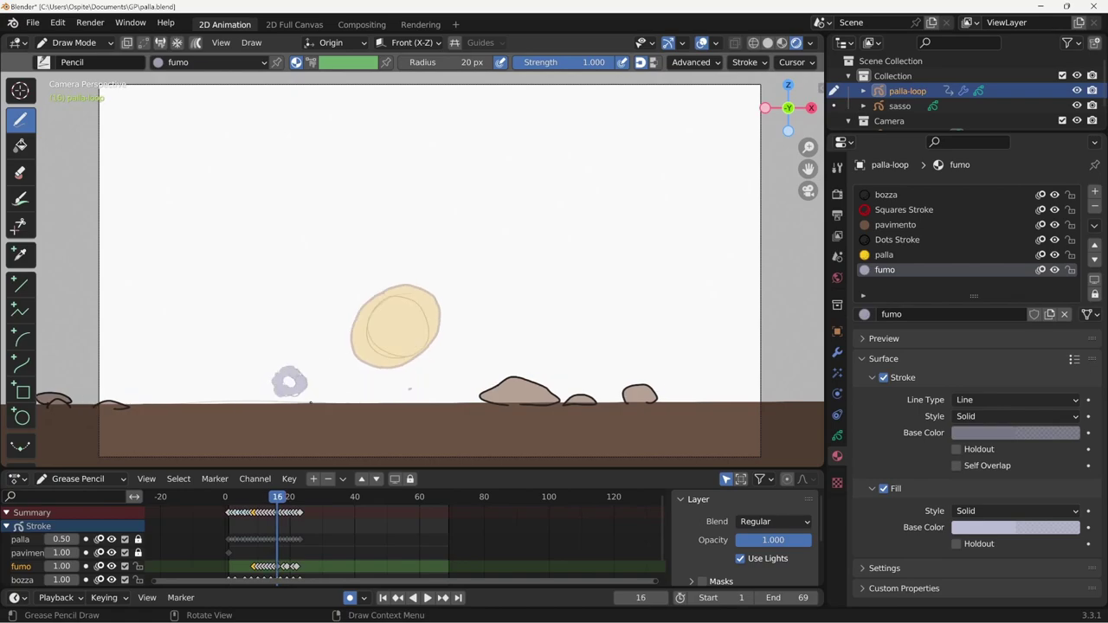
{"action": "key", "text": "Right"}
{"action": "key", "text": "Right"}
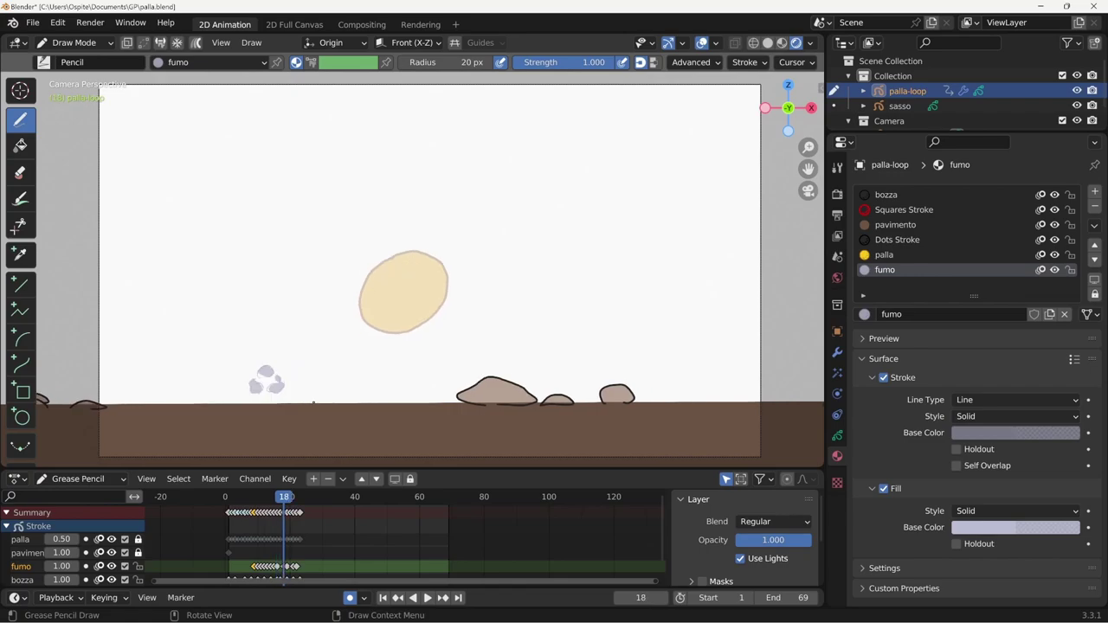
{"action": "key", "text": "Left"}
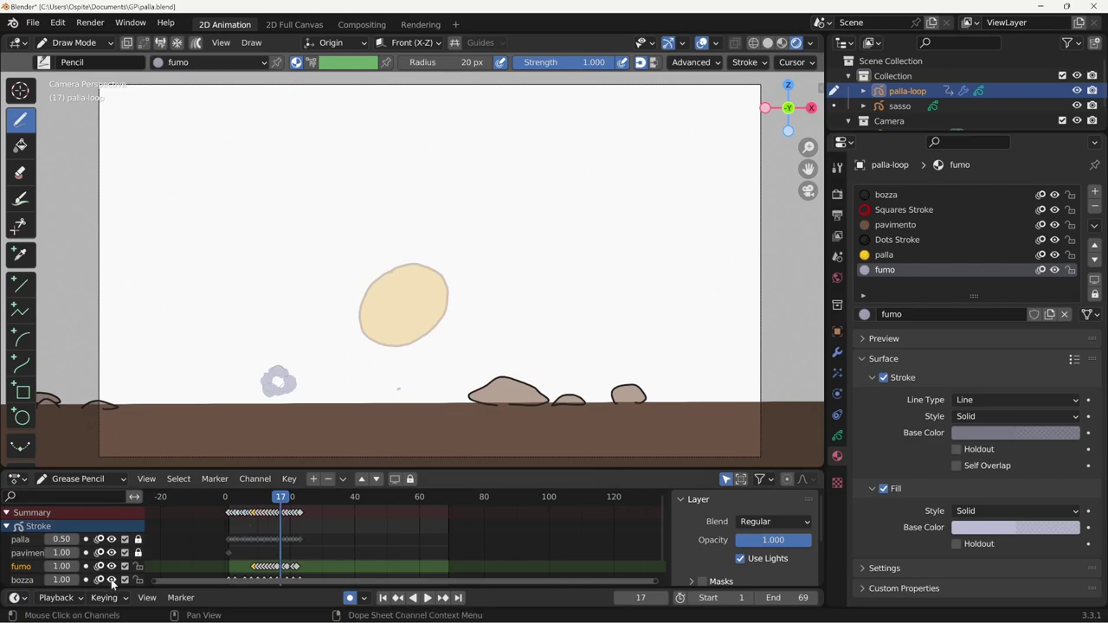
Scrub back to frame 6 and switch from Draw Mode to Object Mode.
{"action": "left_click_drag", "start_coordinate": [281, 497], "coordinate": [245, 497]}
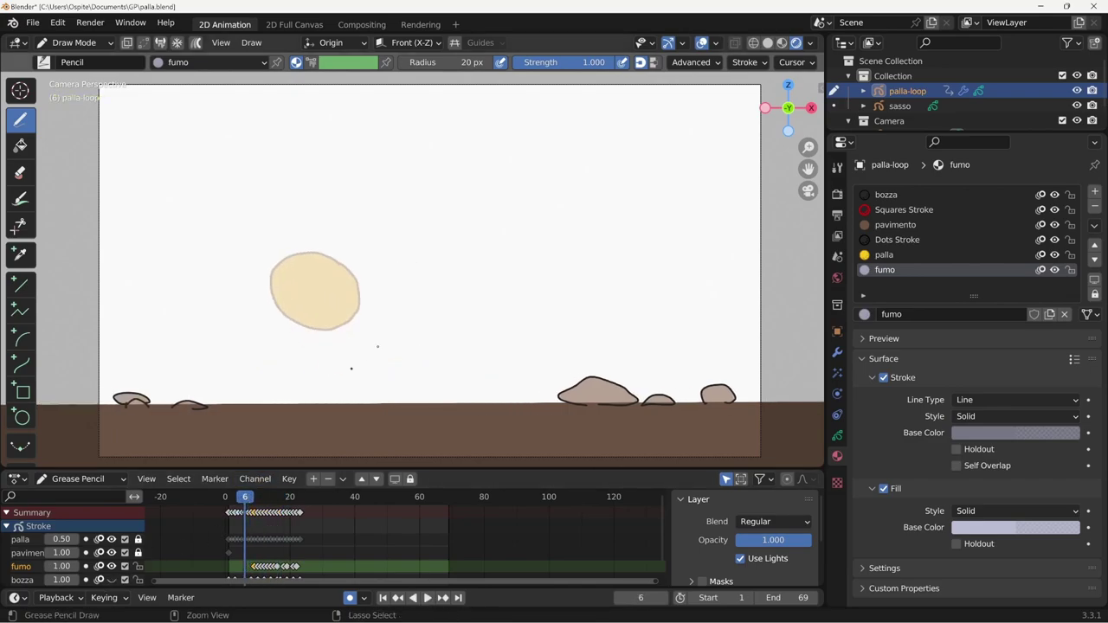
{"action": "key", "text": "ctrl+Tab"}
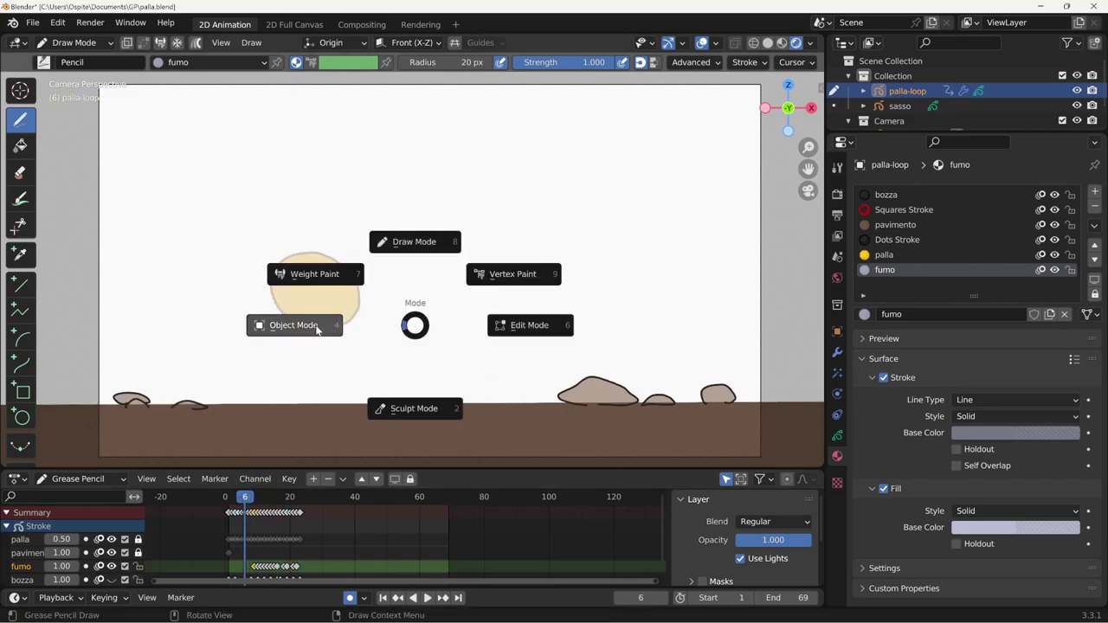
{"action": "left_click", "coordinate": [319, 329]}
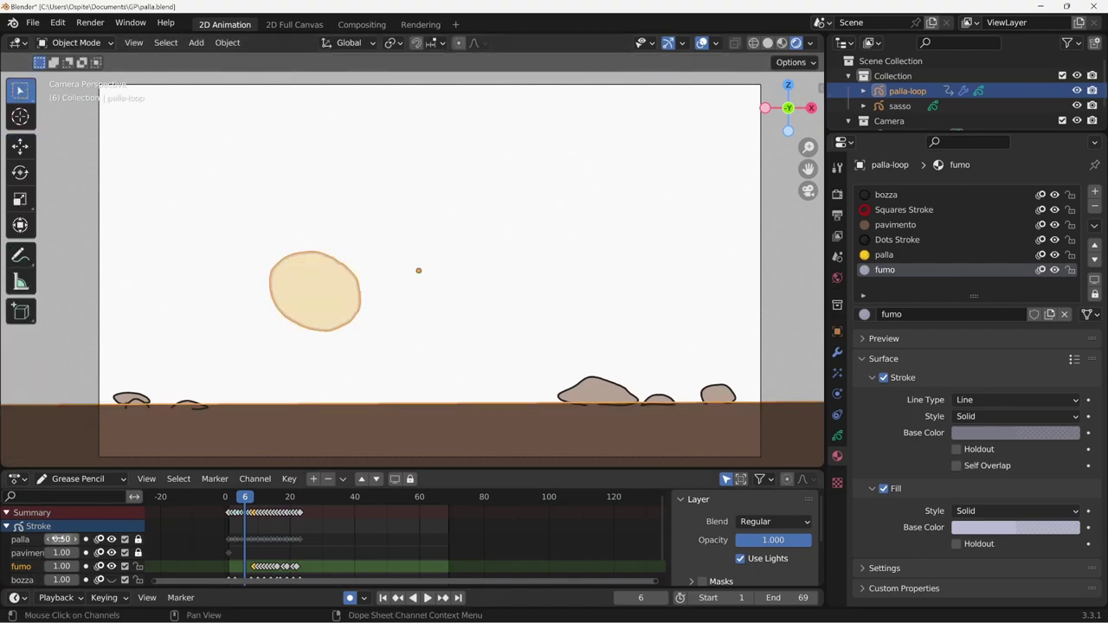
Play the bouncing ball animation, stop it, and jump back to frame 1.
{"action": "key", "text": "space"}
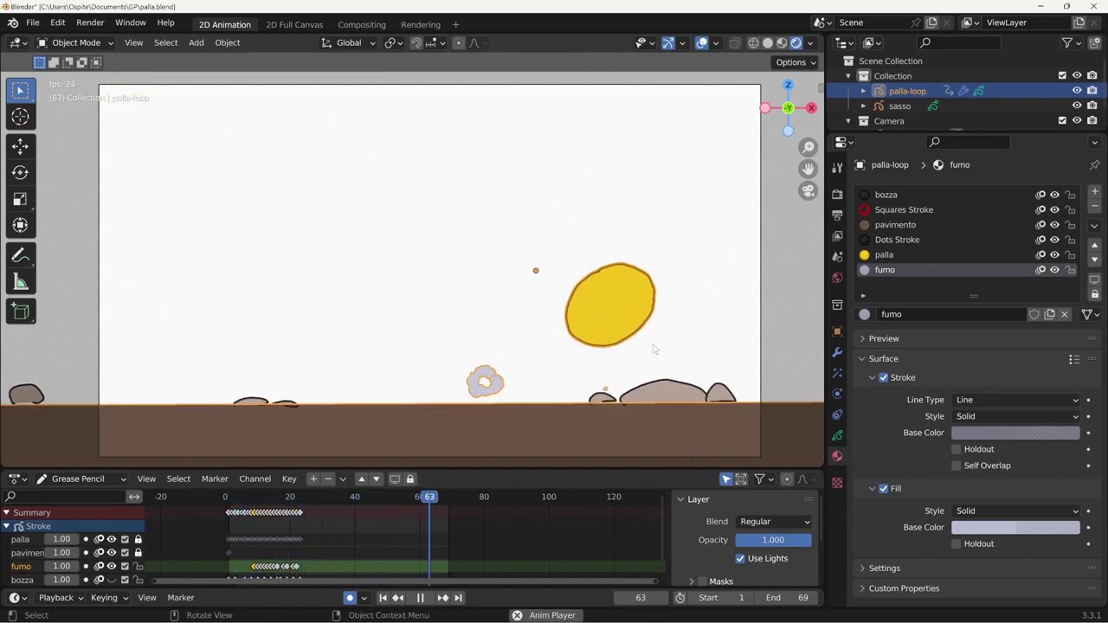
{"action": "key", "text": "space"}
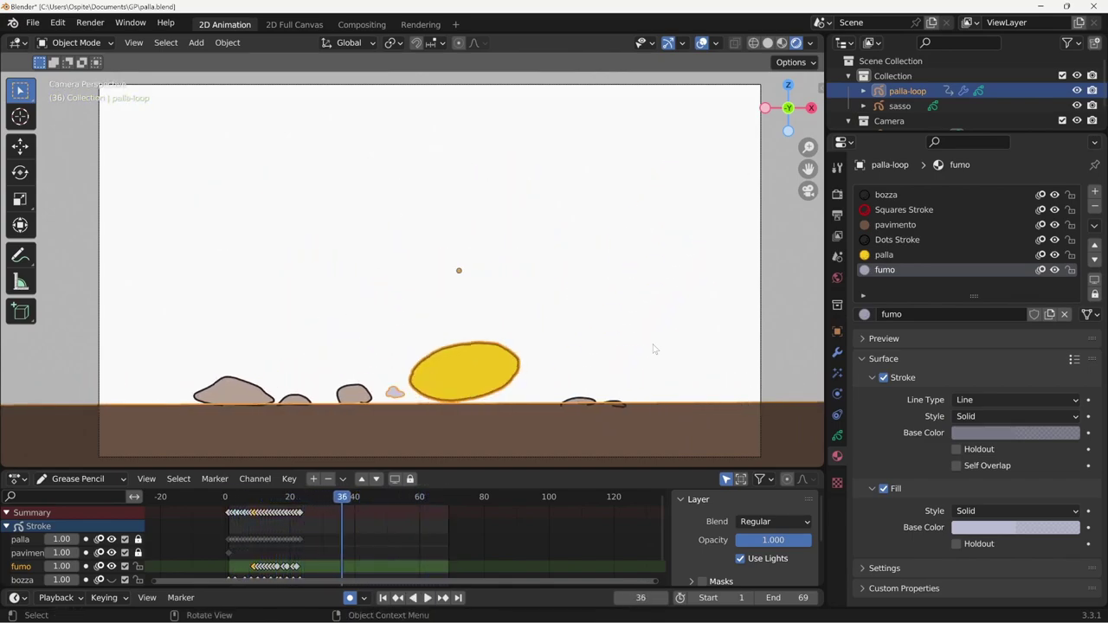
{"action": "key", "text": "shift+Left"}
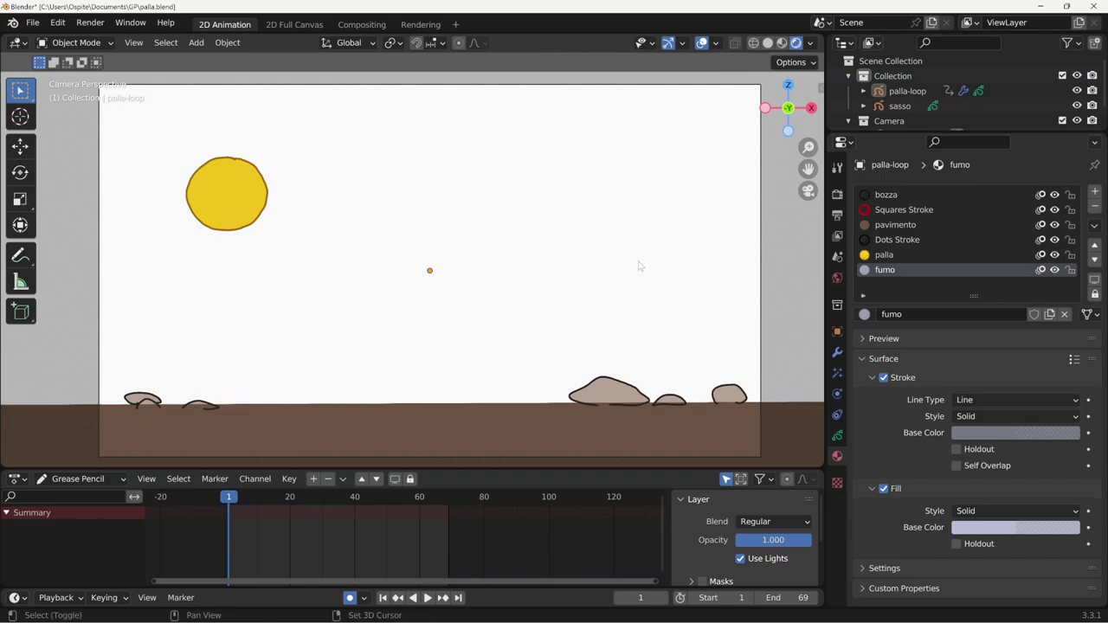
Play the bounce loop, stop it back at frame 1 with Esc, then replay it.
{"action": "key", "text": "space"}
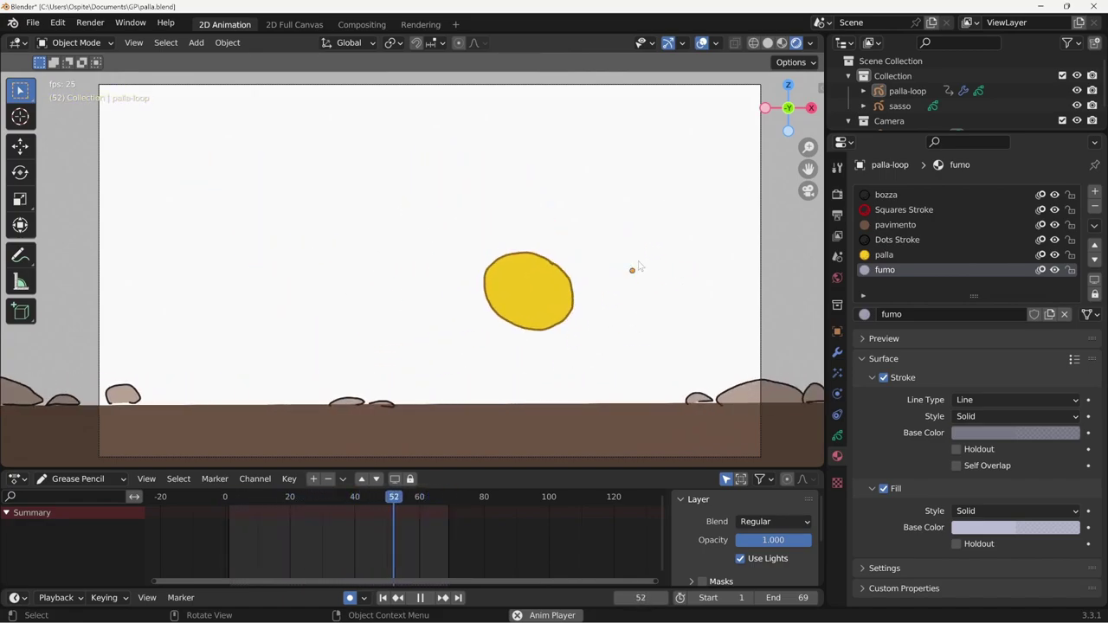
{"action": "key", "text": "Escape"}
{"action": "key", "text": "space"}
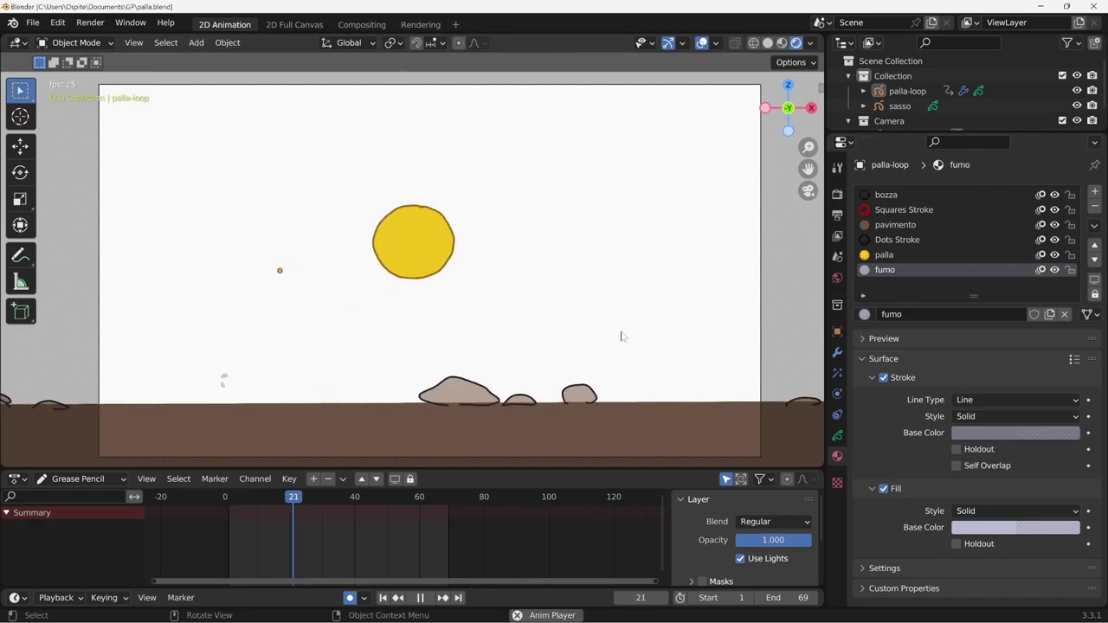